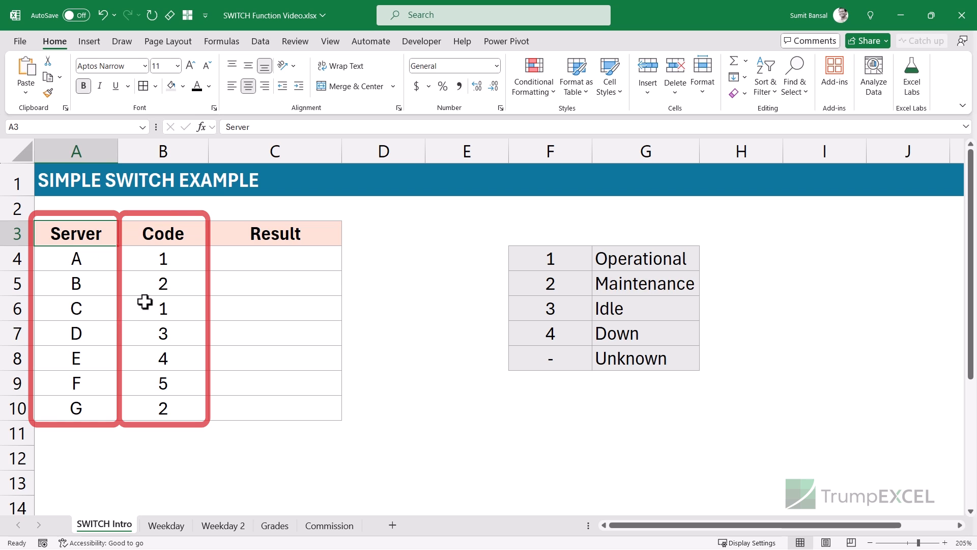
click(173, 263)
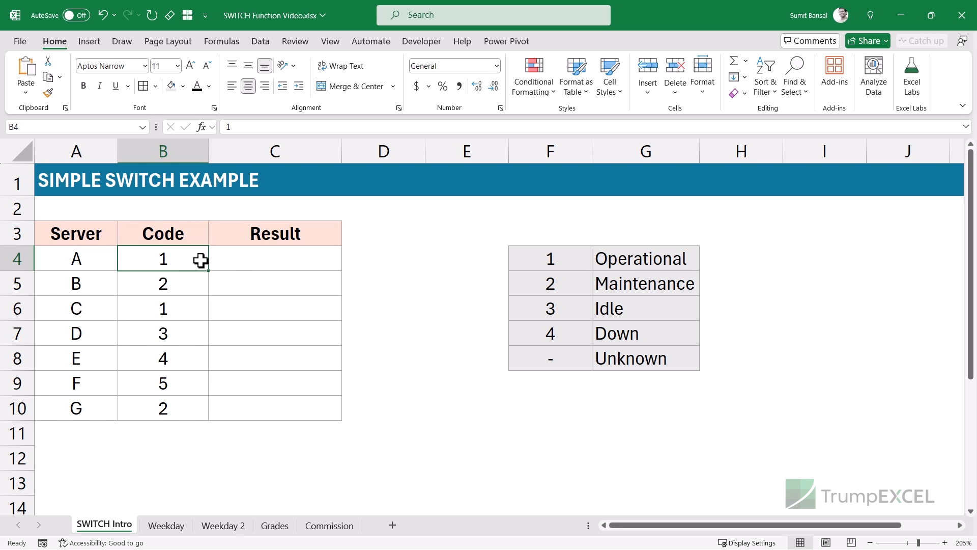
click(247, 260)
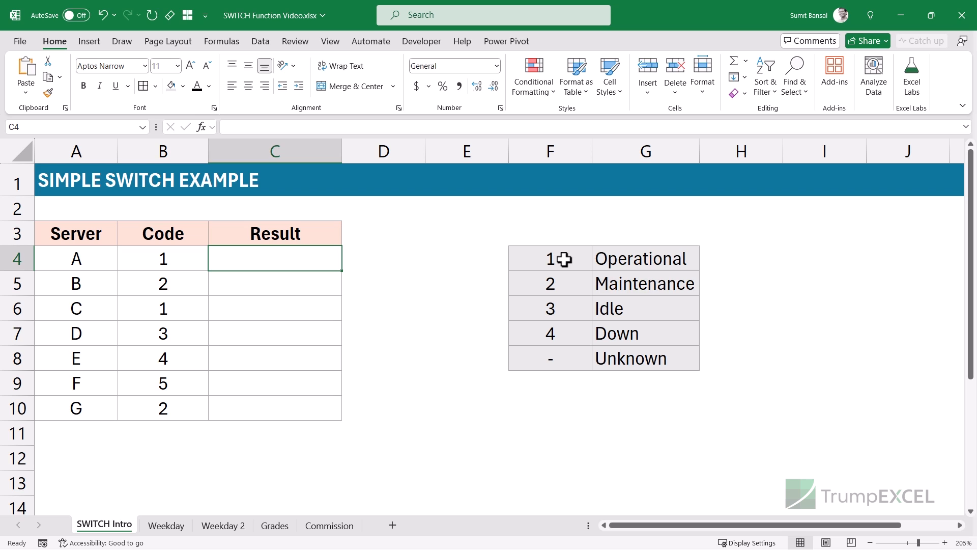
click(564, 259)
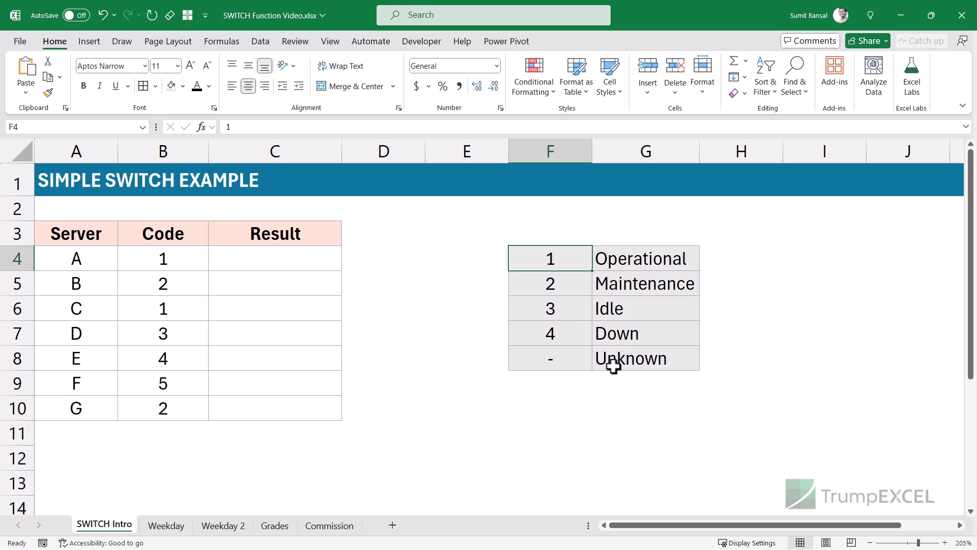
Step: Start a SWITCH formula in C4 that evaluates B4 and returns "Operational" for the value 1
click(260, 262)
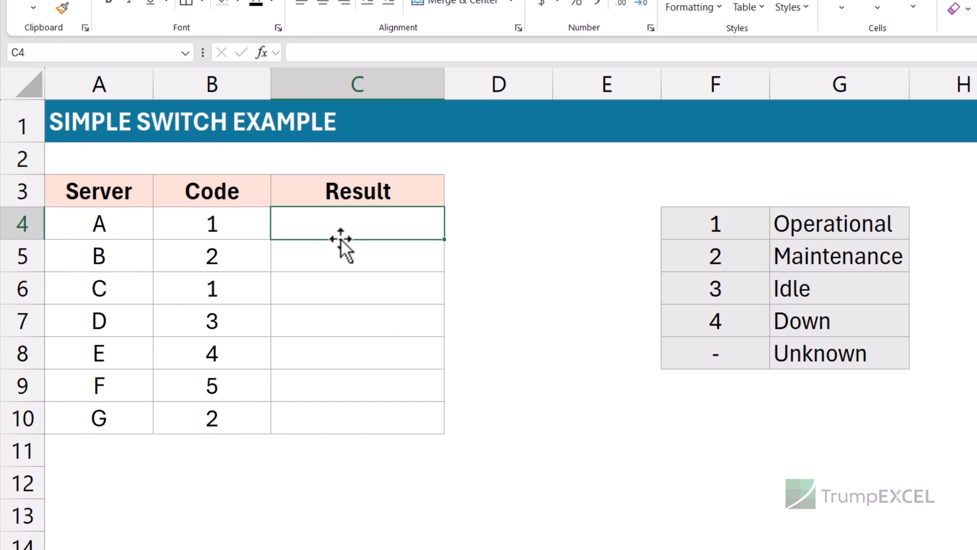
text(=swi)
key(Tab)
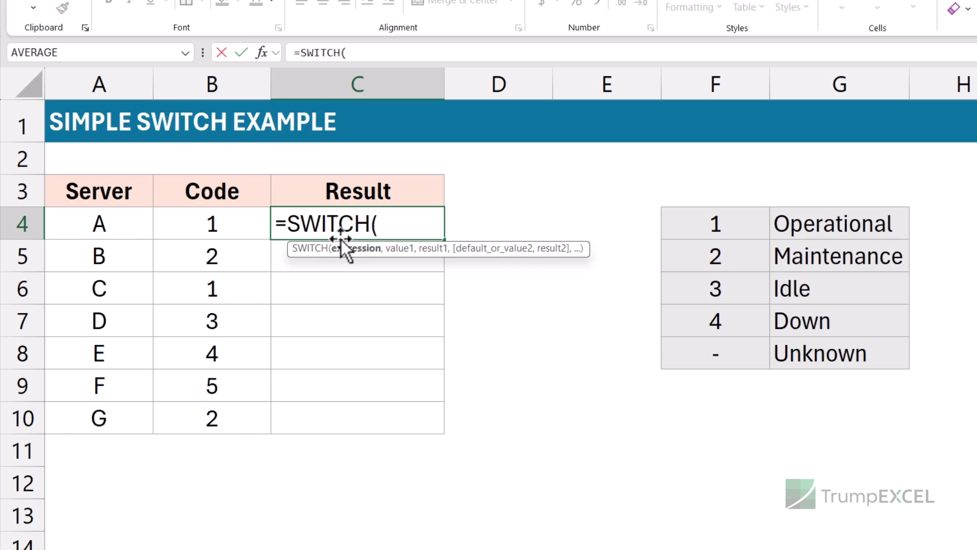
click(229, 222)
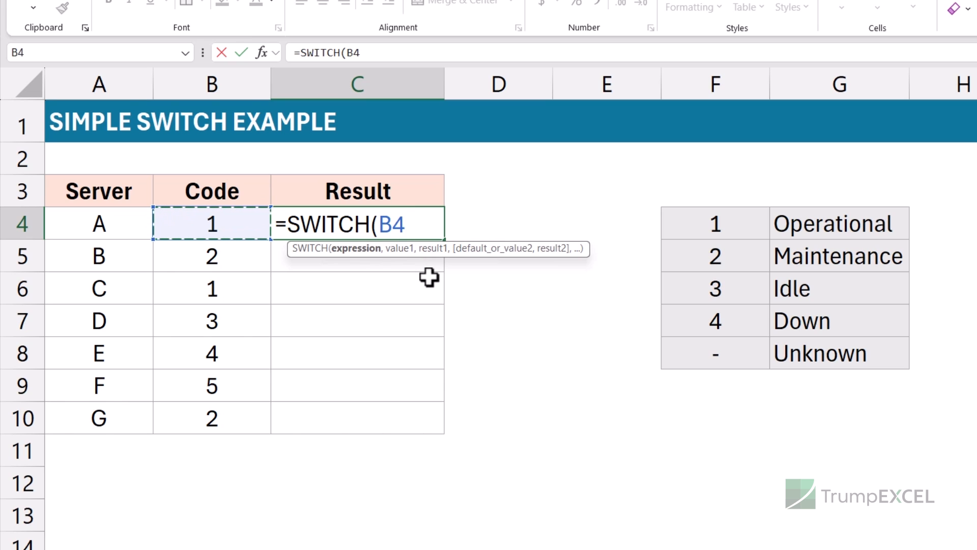
text(,)
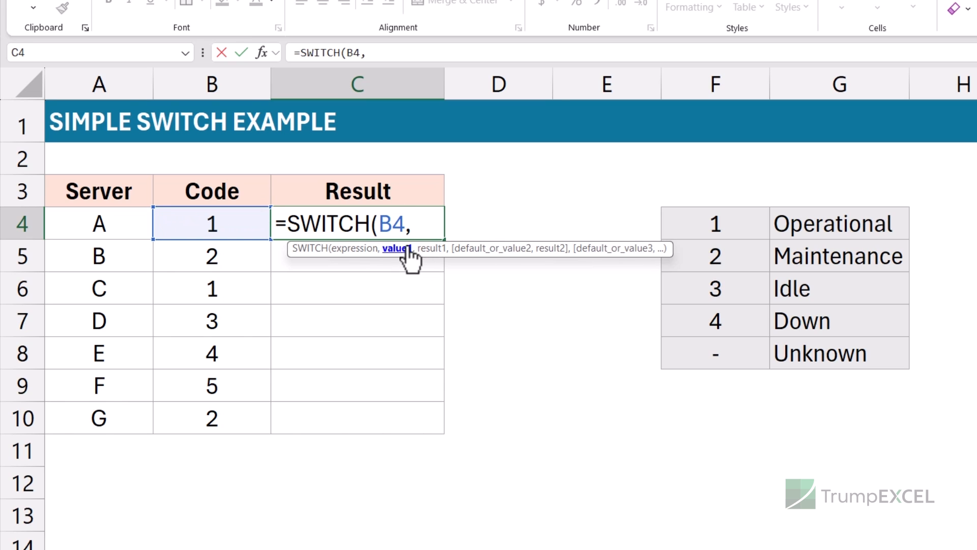
text(1,)
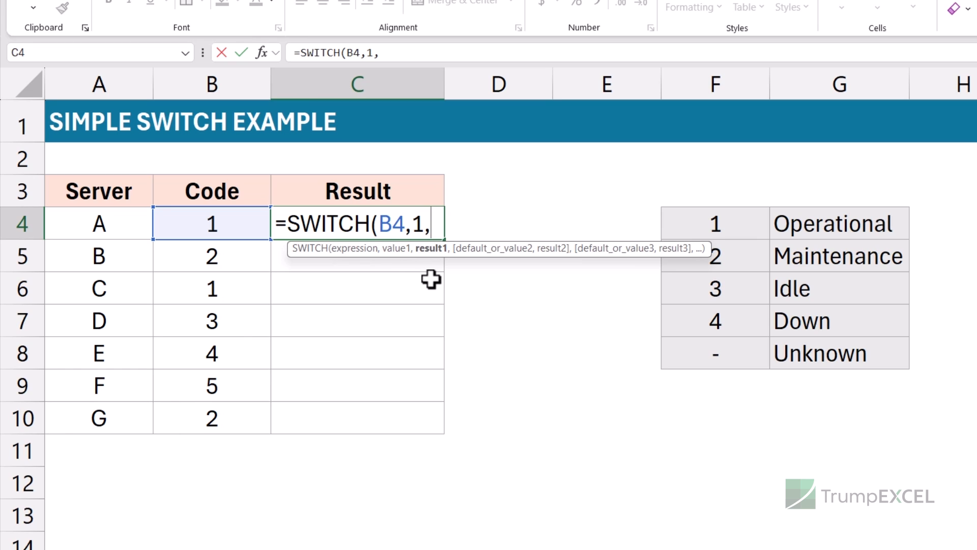
text("Opera)
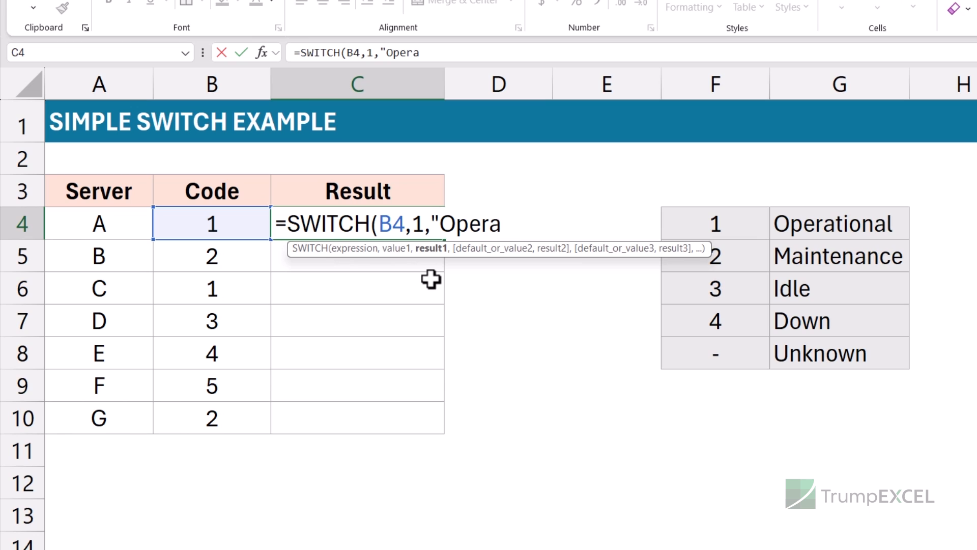
text(tional",)
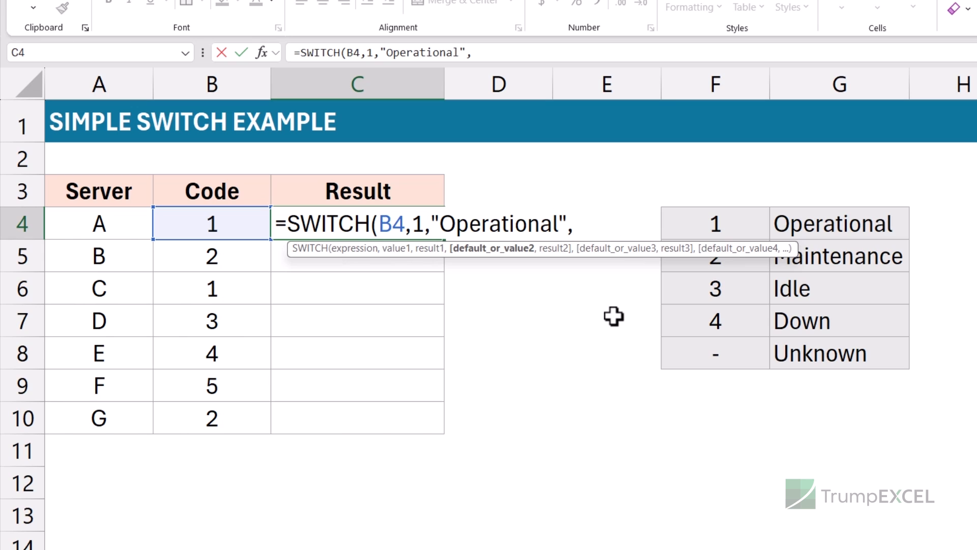
Step: Extend the SWITCH formula to return "Maintenance" for 2, "Idle" for 3 and "Down" for 4
text(2,)
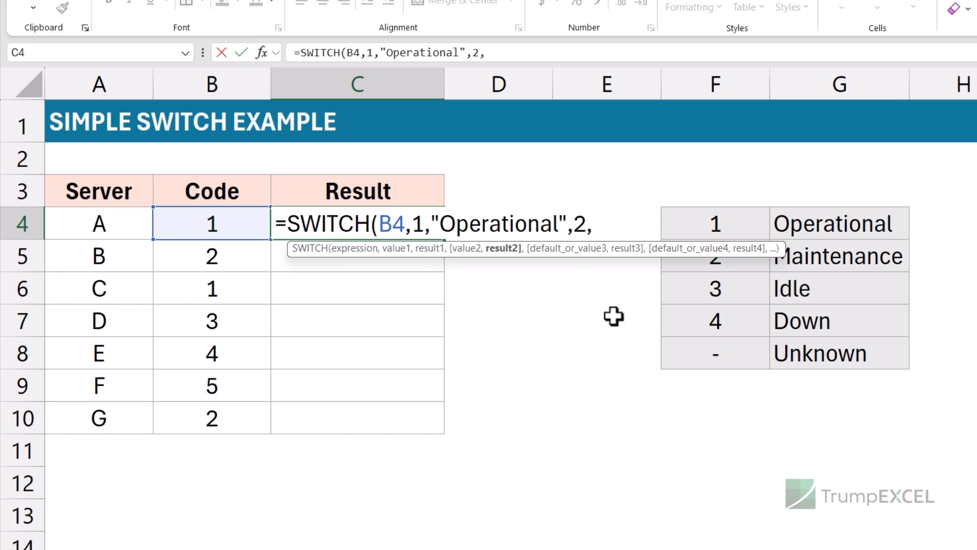
text("Main)
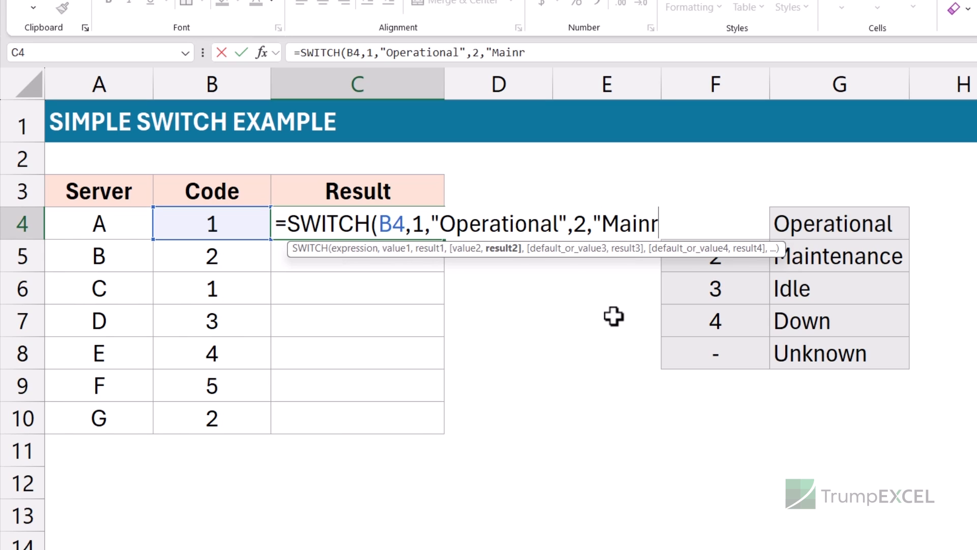
text(ten)
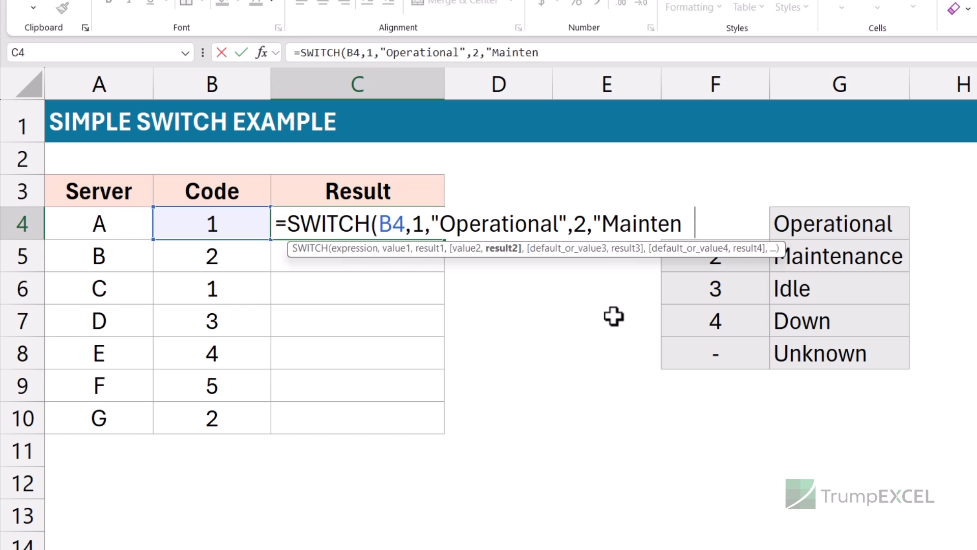
text(ance",)
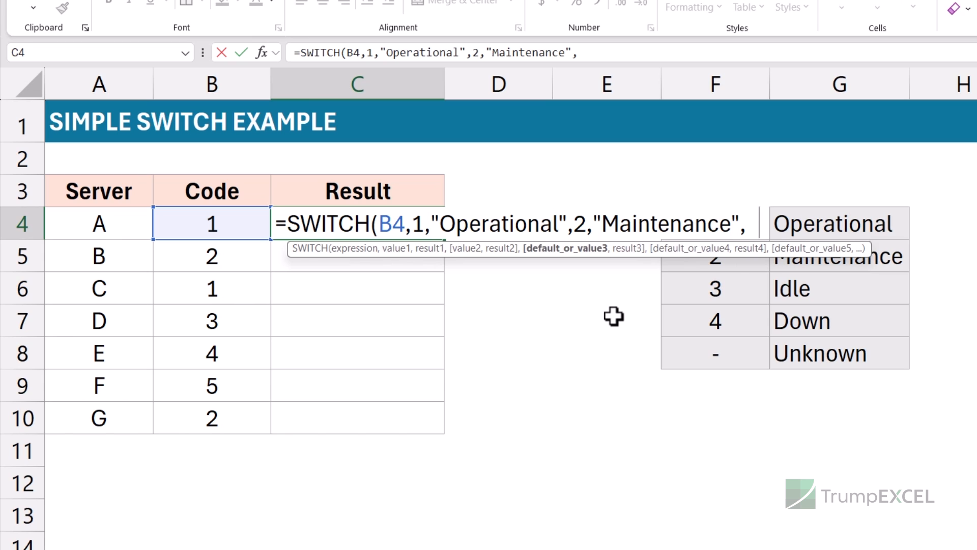
text(3,"Idle)
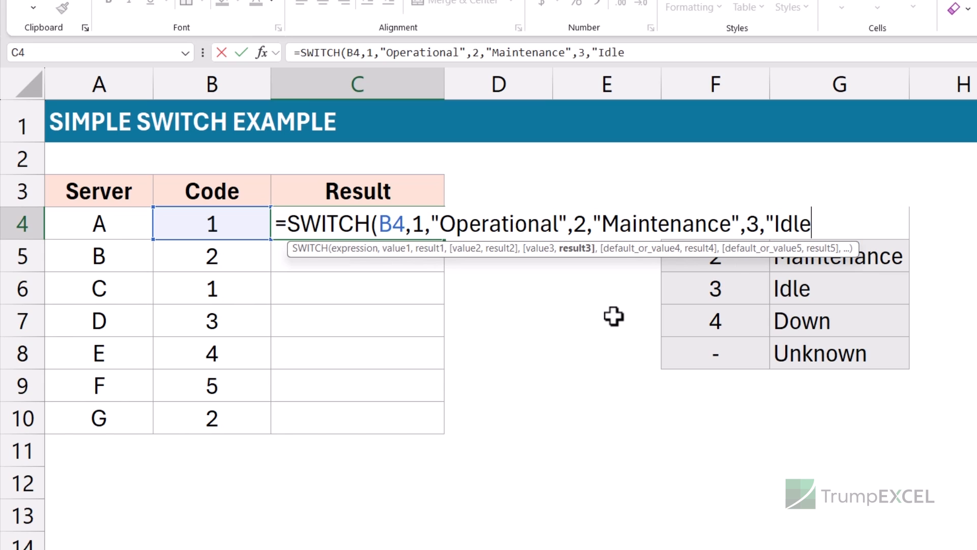
text(",4,)
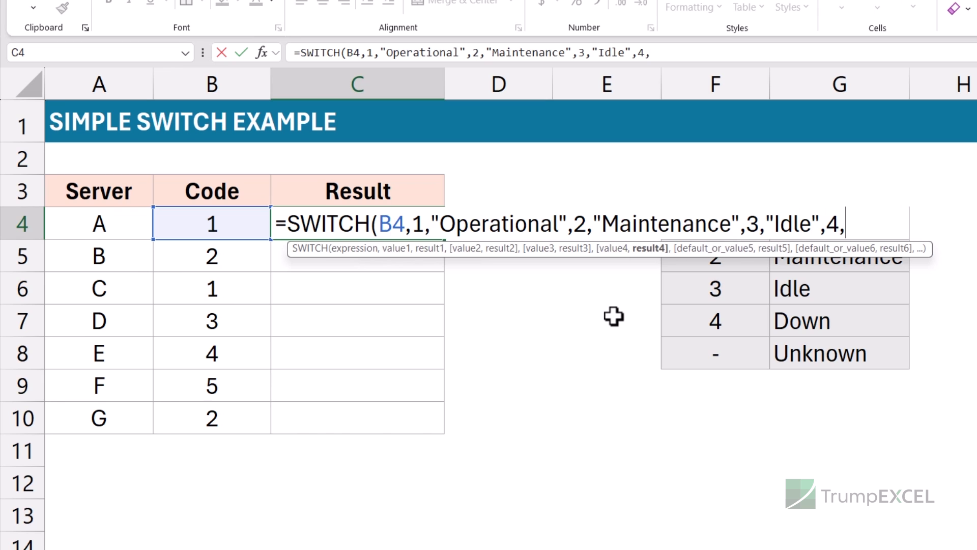
text(")
text(D)
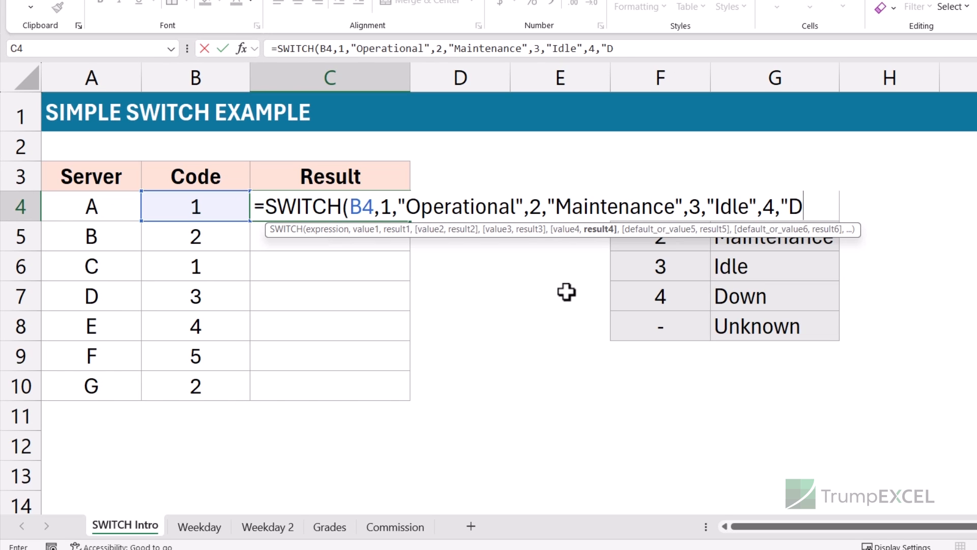
text(own",)
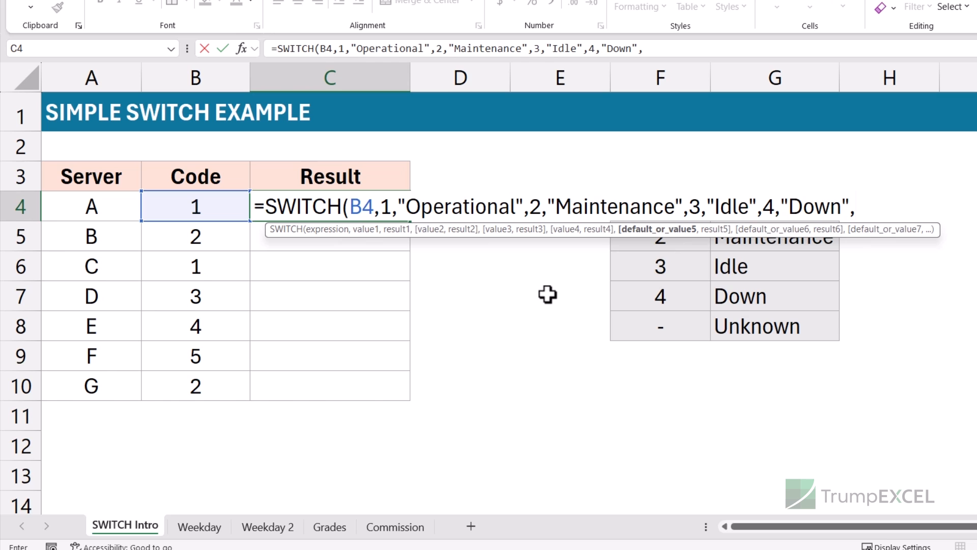
Step: Add "Unknown" as the default result and complete the SWITCH formula in C4
text(")
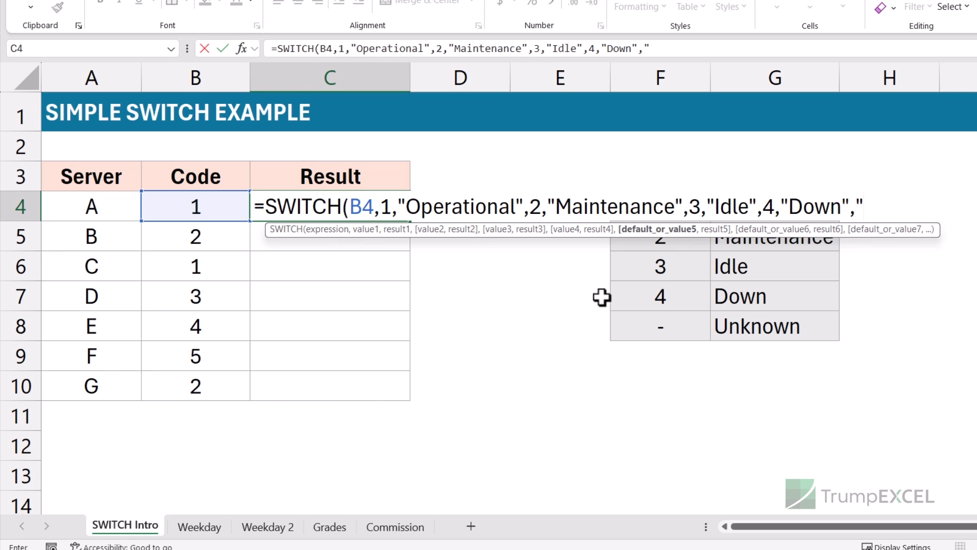
text(Unknown)
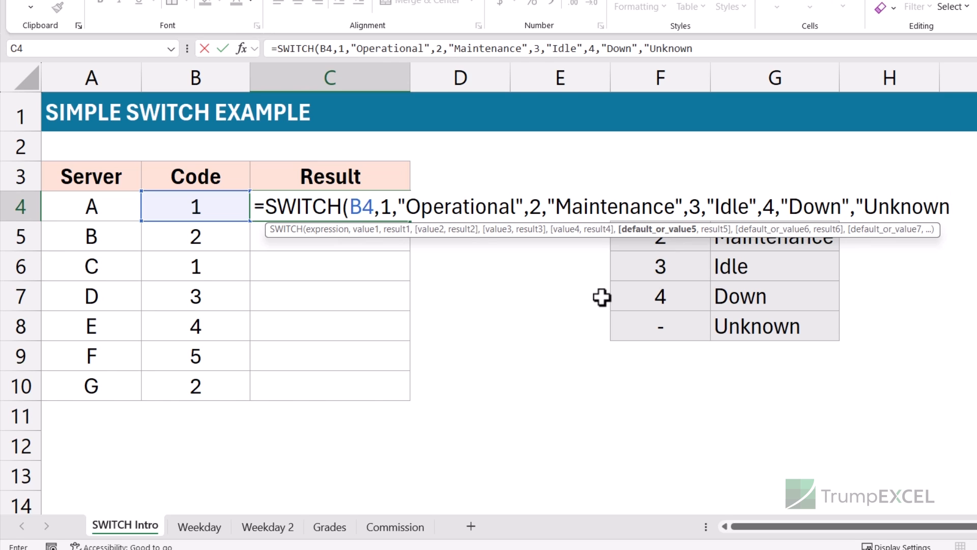
text("))
key(Return)
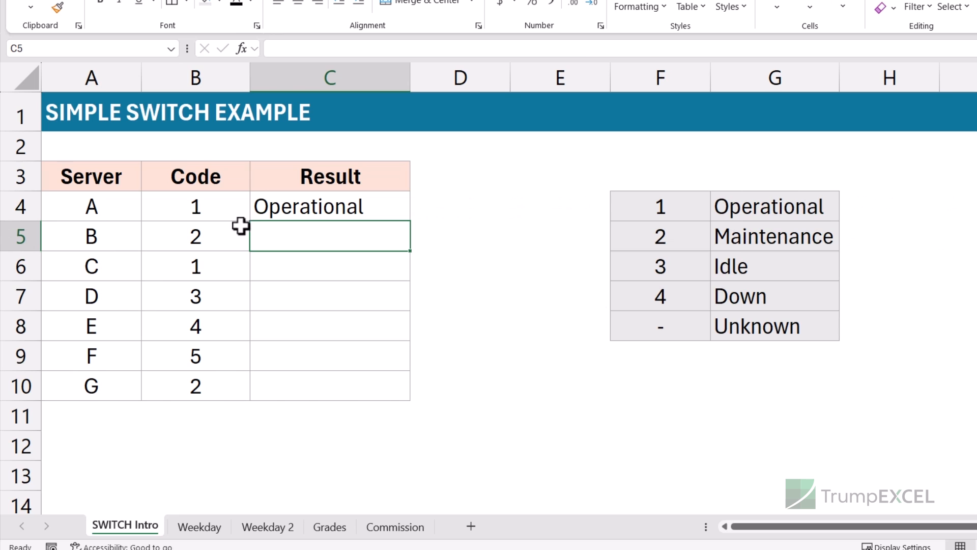
Step: Fill the C4 formula down the Result column to C10
click(334, 200)
double_click(410, 222)
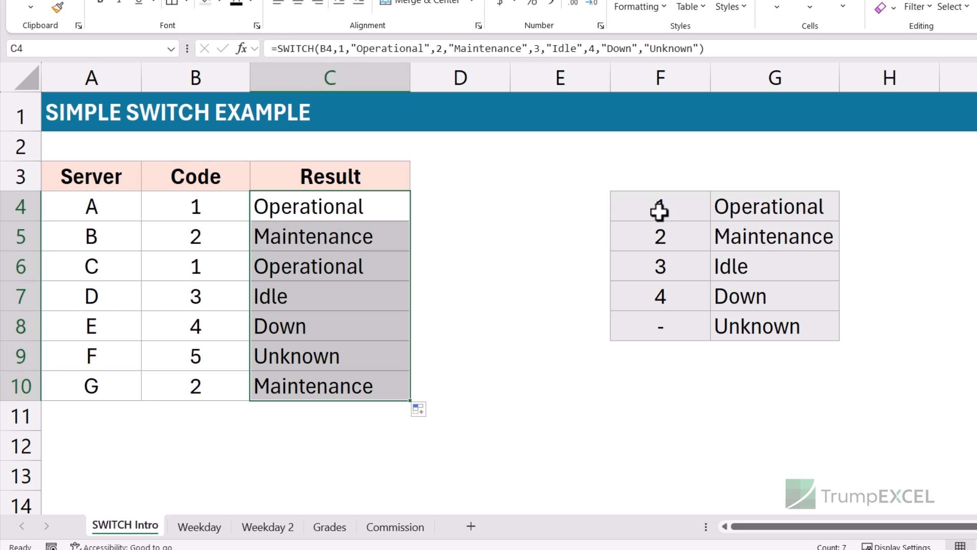
click(311, 205)
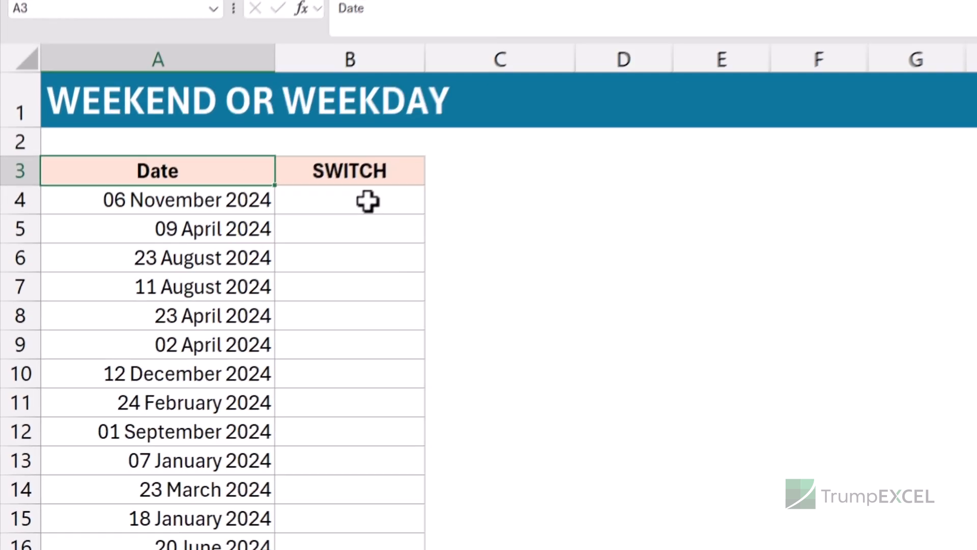
Step: On the Weekday sheet, enter =WEEKDAY(A4,2) in B4, using the return type that numbers Monday 1 through Sunday 7
click(253, 255)
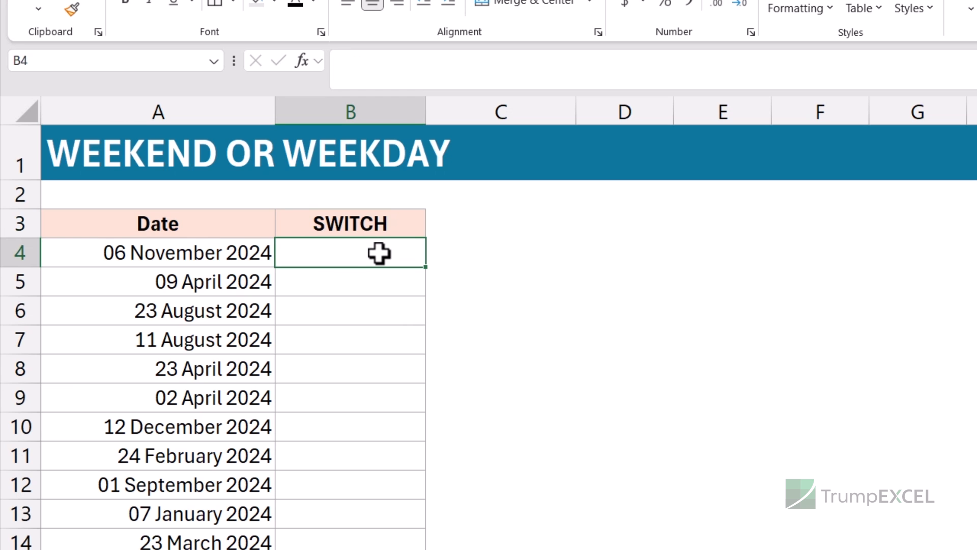
text(=week)
key(Tab)
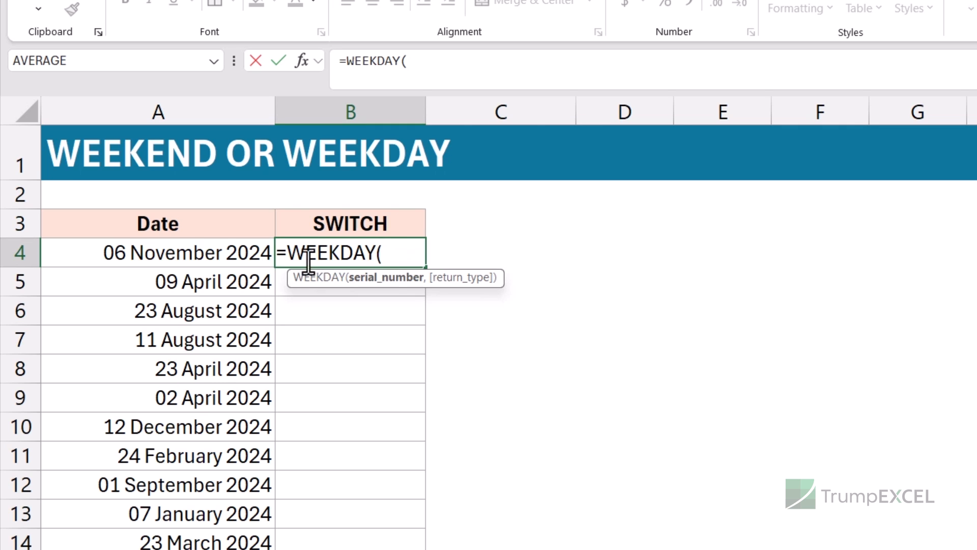
click(205, 252)
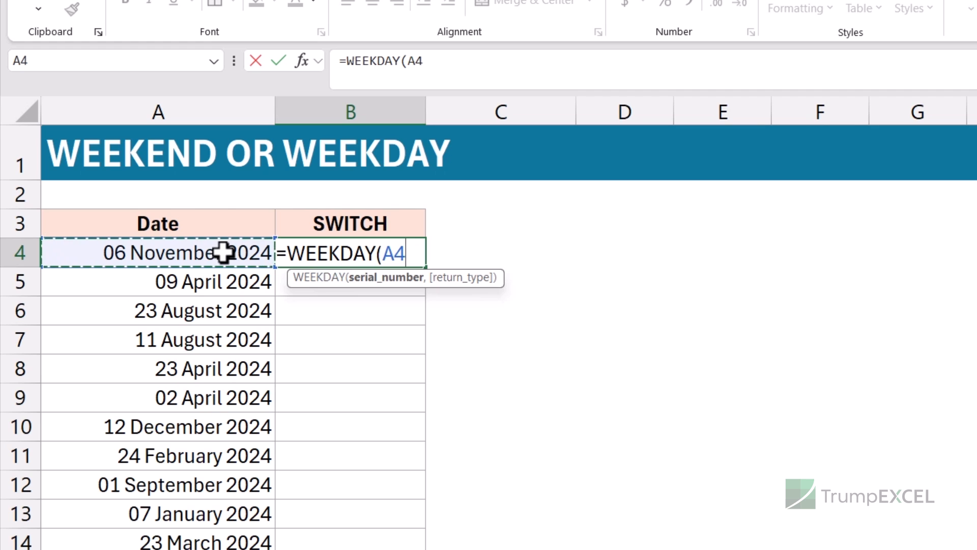
text(,)
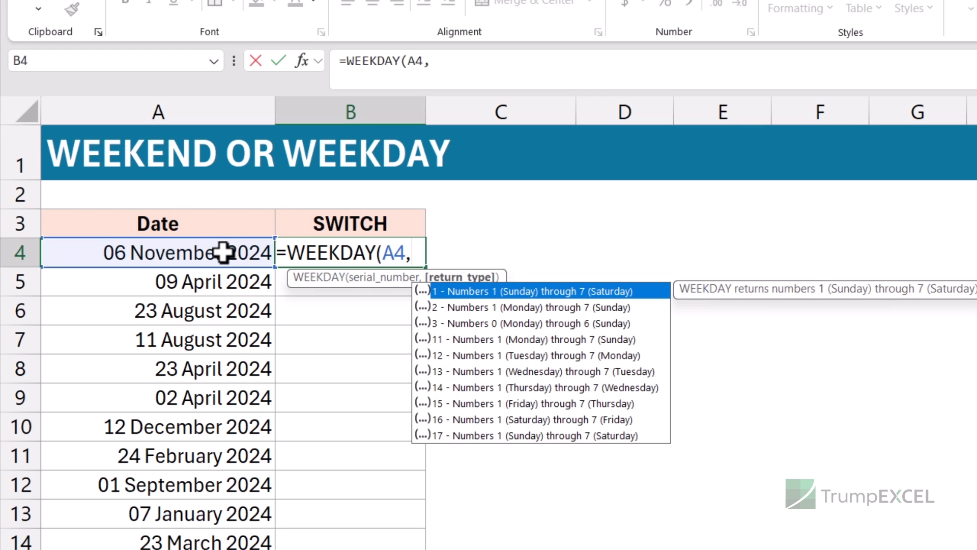
key(Down)
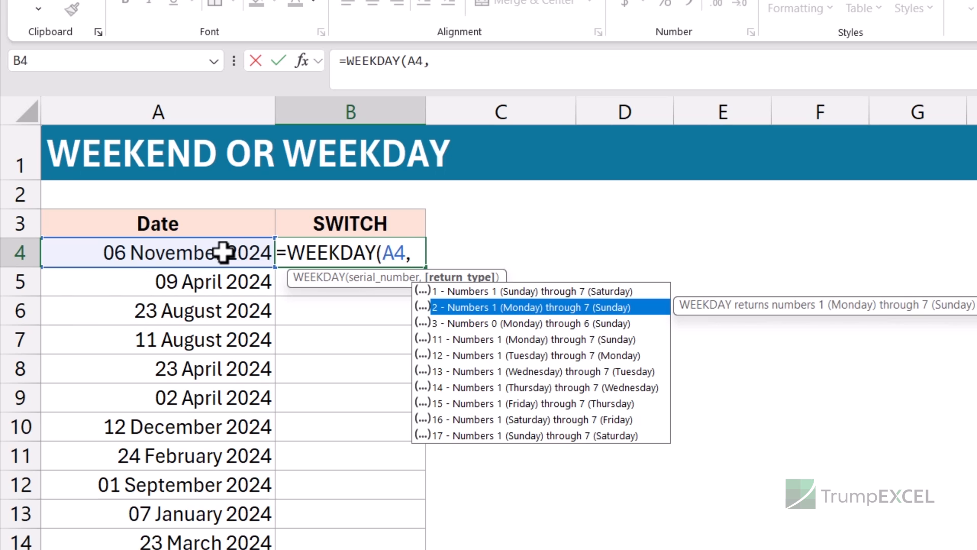
key(Tab)
text())
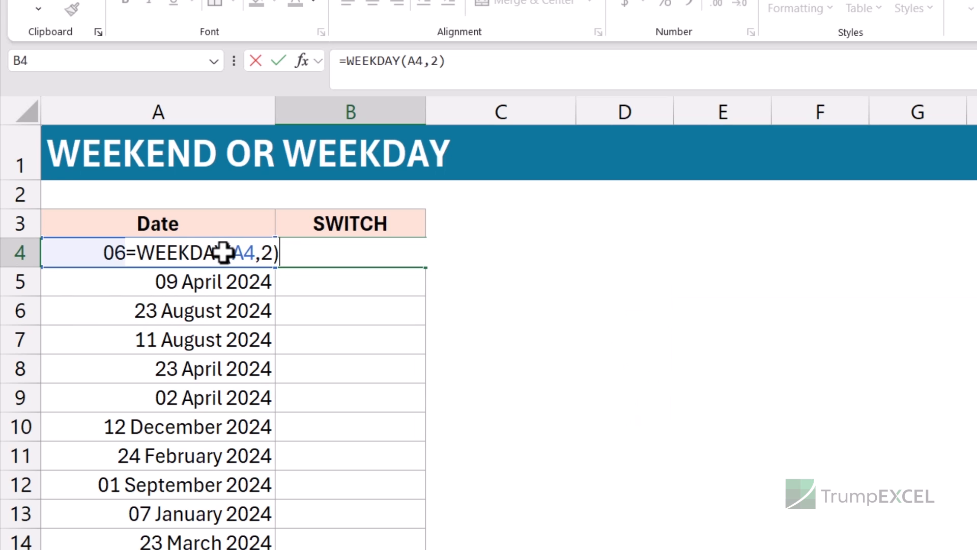
key(Return)
key(Up)
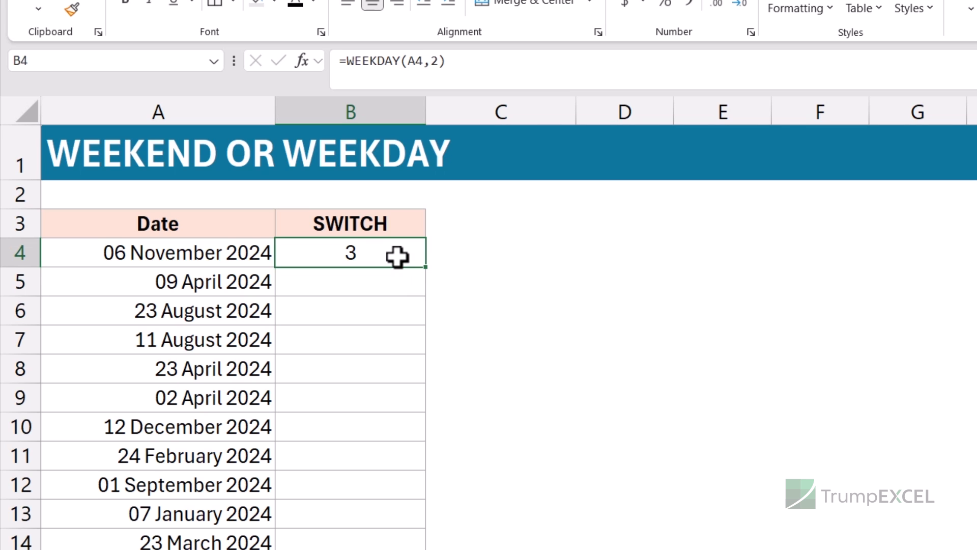
Step: Cut the WEEKDAY(A4,2) expression out of B4 and clear the rest of the cell
double_click(375, 253)
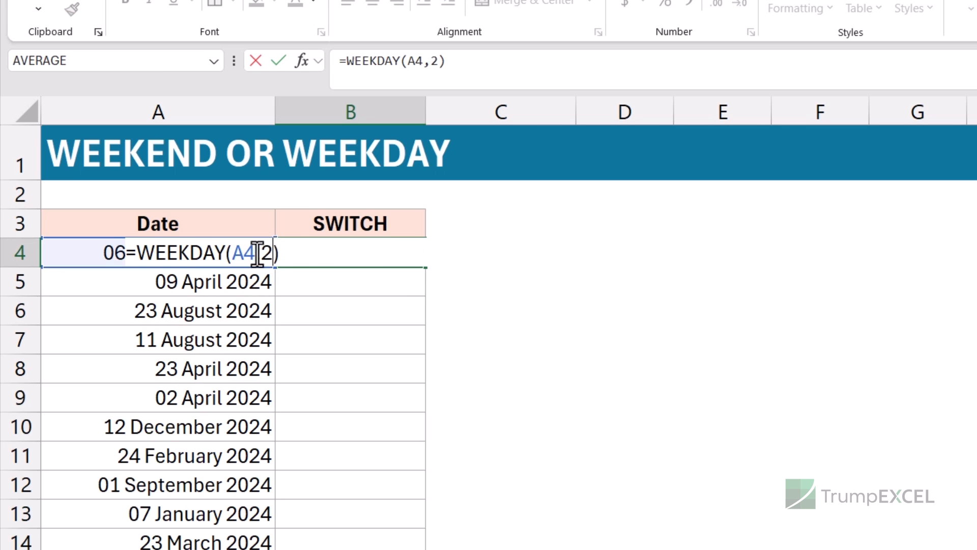
drag(278, 253, 137, 252)
key(BackSpace)
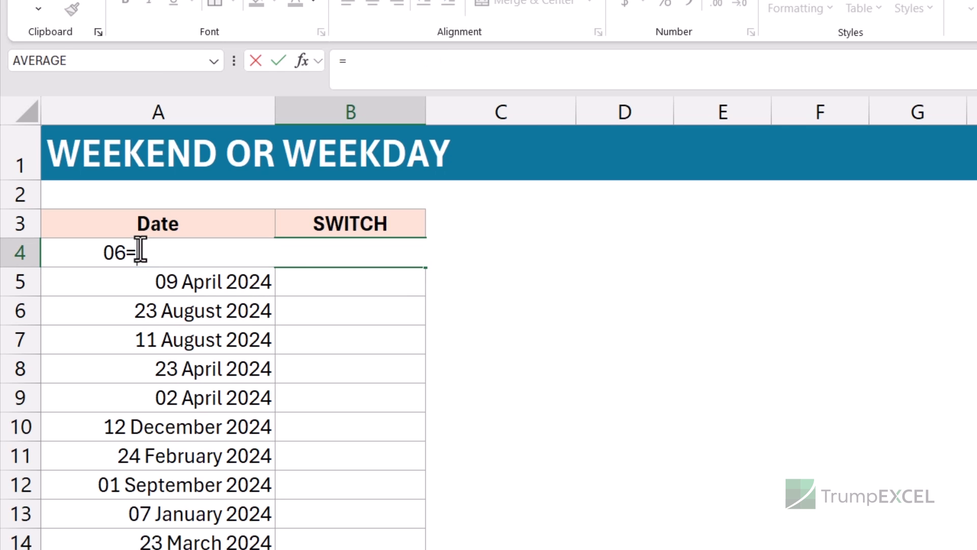
key(BackSpace)
key(Return)
key(Up)
Step: Start a SWITCH formula in B4 and paste the cut WEEKDAY(A4,2) in as its expression argument
text(=)
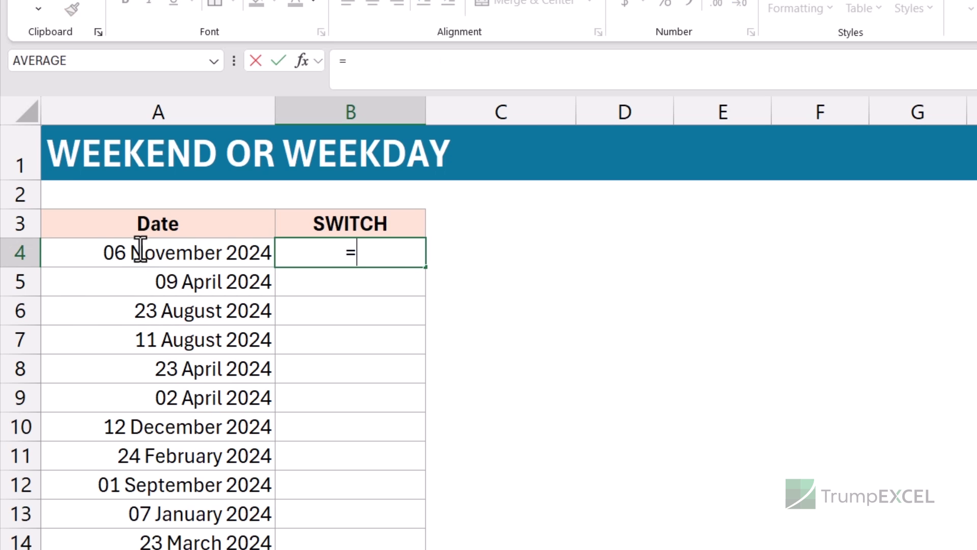
text(Swit)
key(Tab)
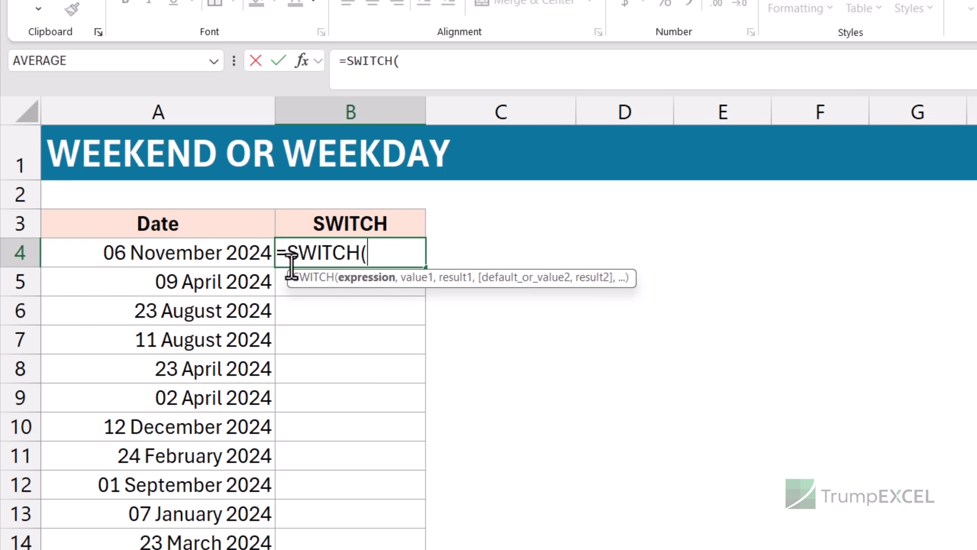
key(ctrl+v)
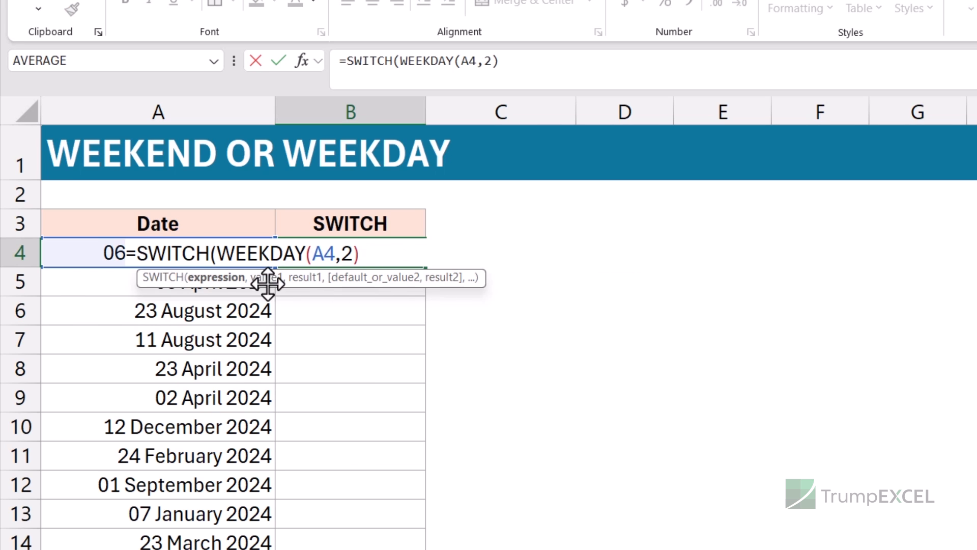
click(401, 62)
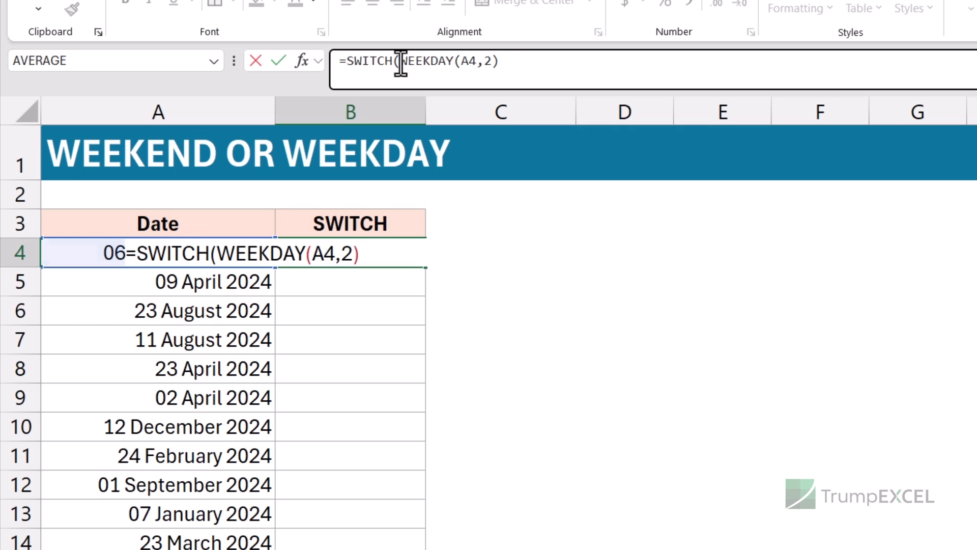
drag(401, 62, 514, 63)
click(514, 63)
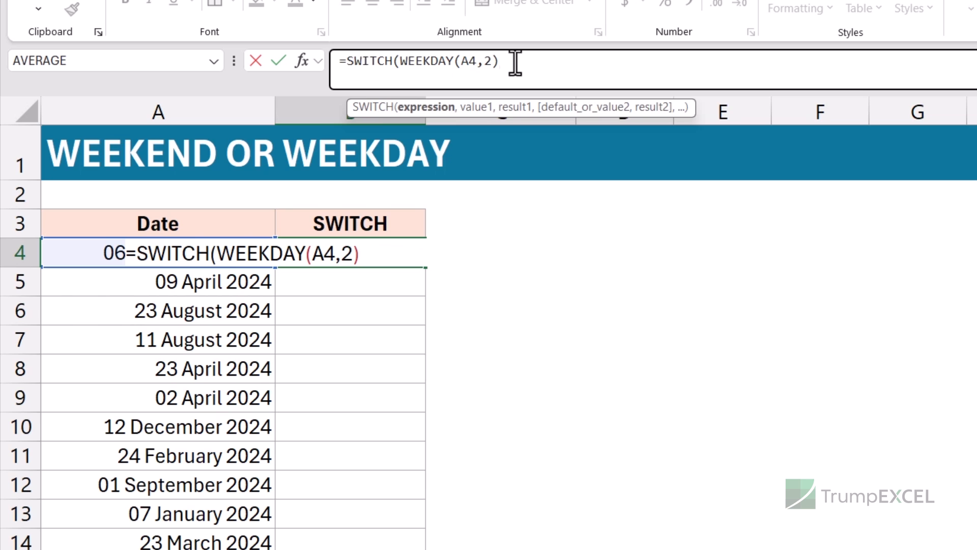
text(,)
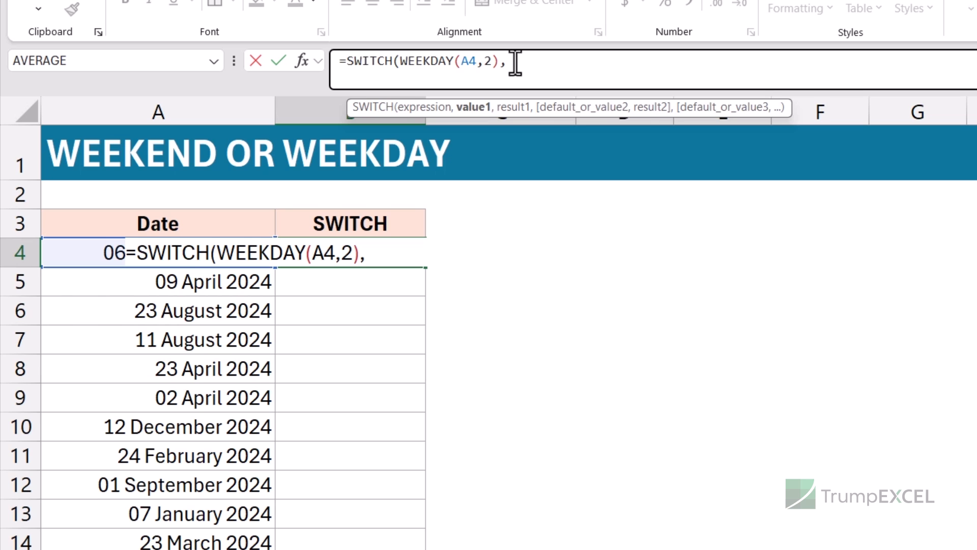
Step: Add the value and result pairs 6,"Weekend" and 7,"Weekend" to the SWITCH formula in B4
text(6,"Wee)
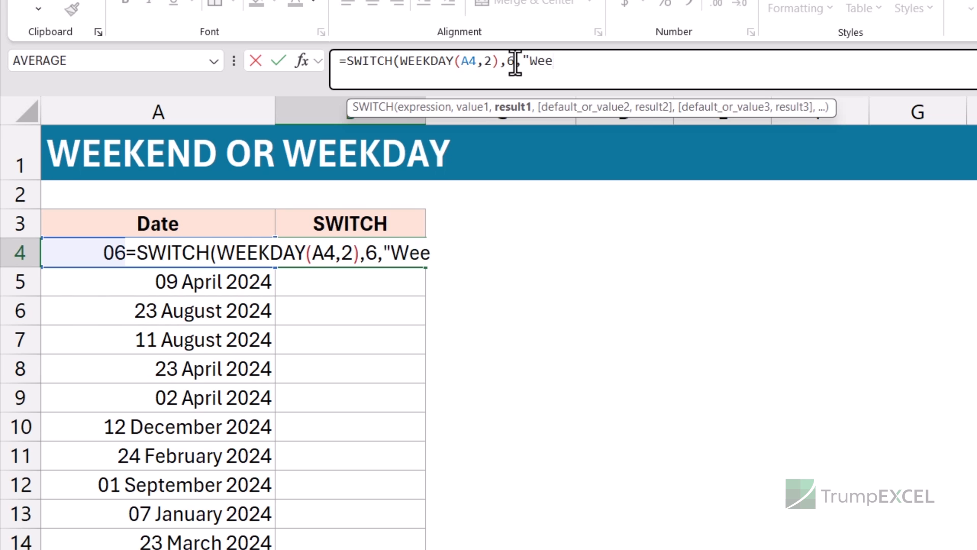
text(kend",)
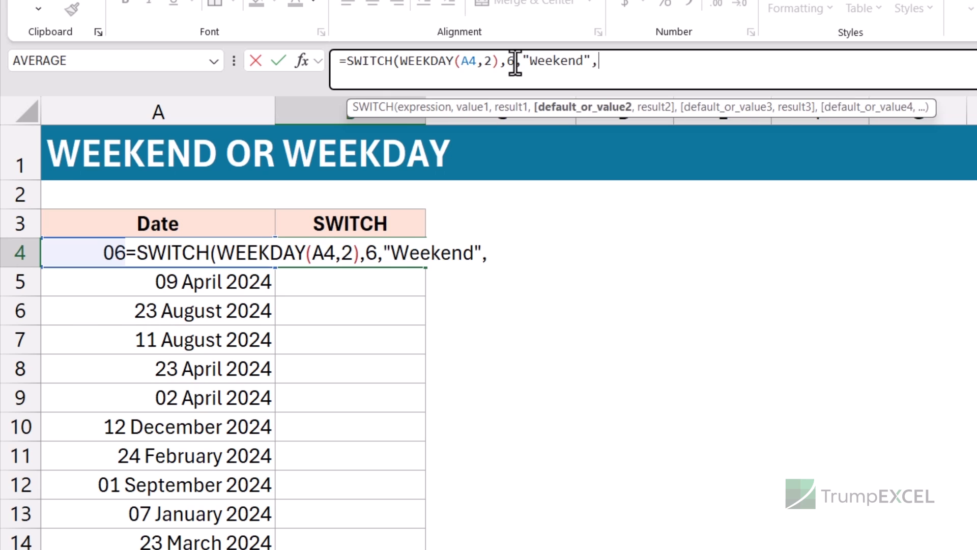
text(7,"Week)
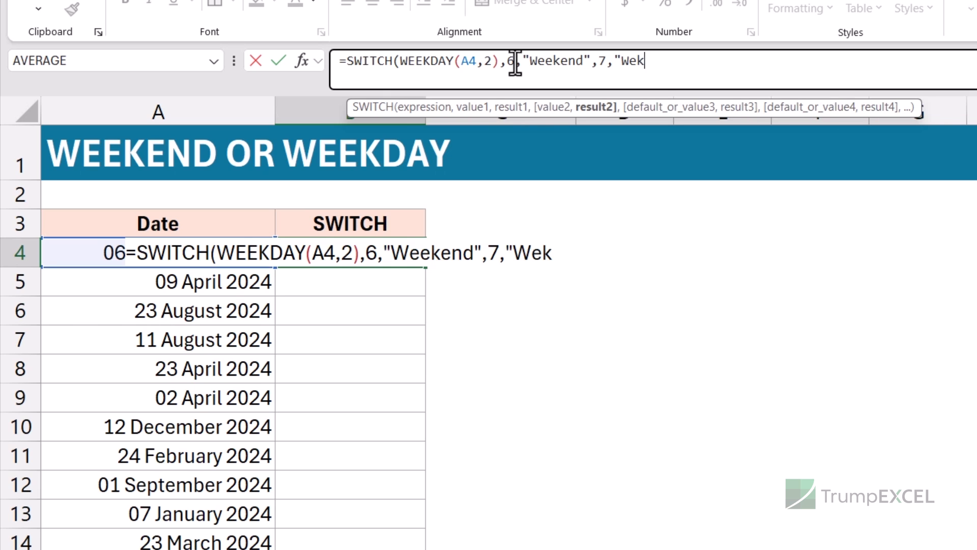
key(BackSpace)
text(ekend ",)
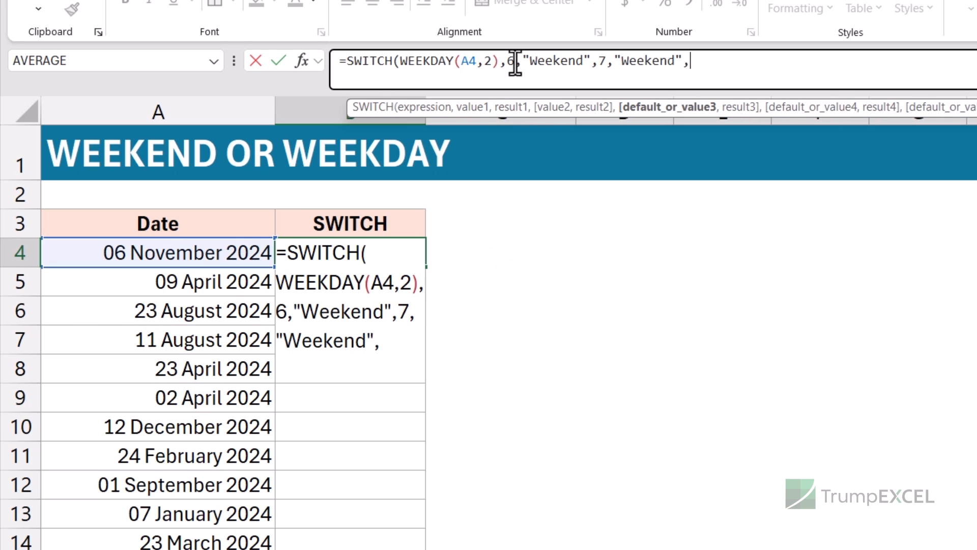
Step: Complete the B4 formula with "Weekday" as the default result and fill it down to B16
text("Weekday)
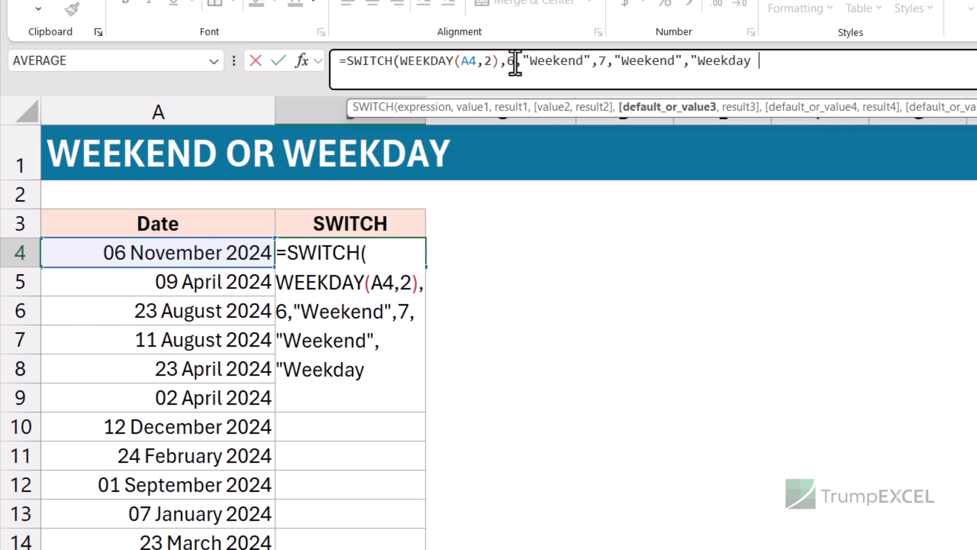
key(BackSpace)
text("))
key(Return)
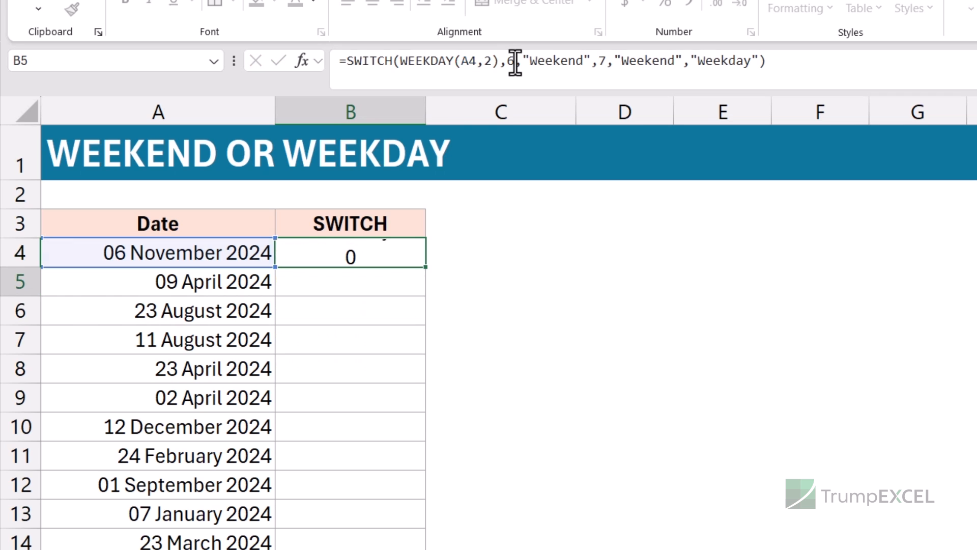
key(Up)
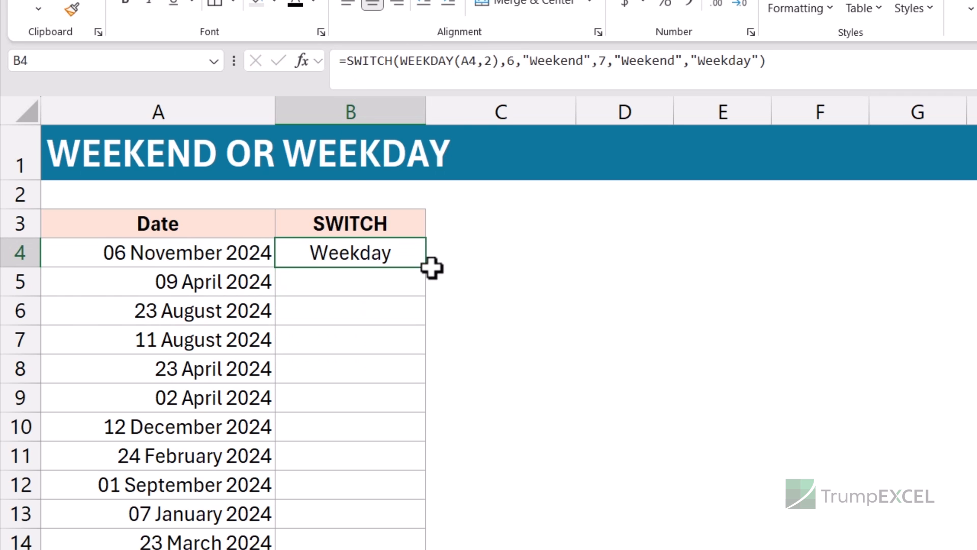
double_click(427, 267)
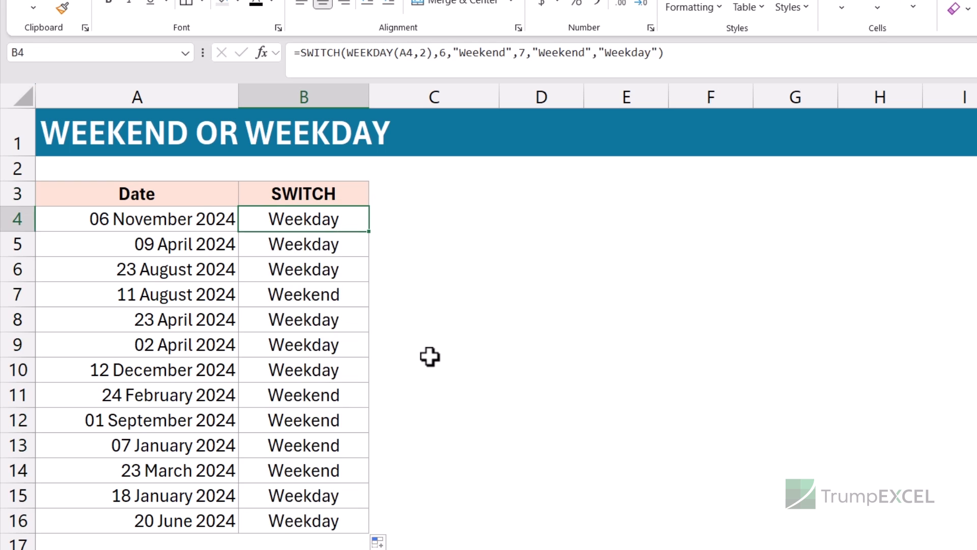
Step: Copy the SWITCH column with its header, B3:B16, and paste it into the adjacent column starting at C3
key(Delete)
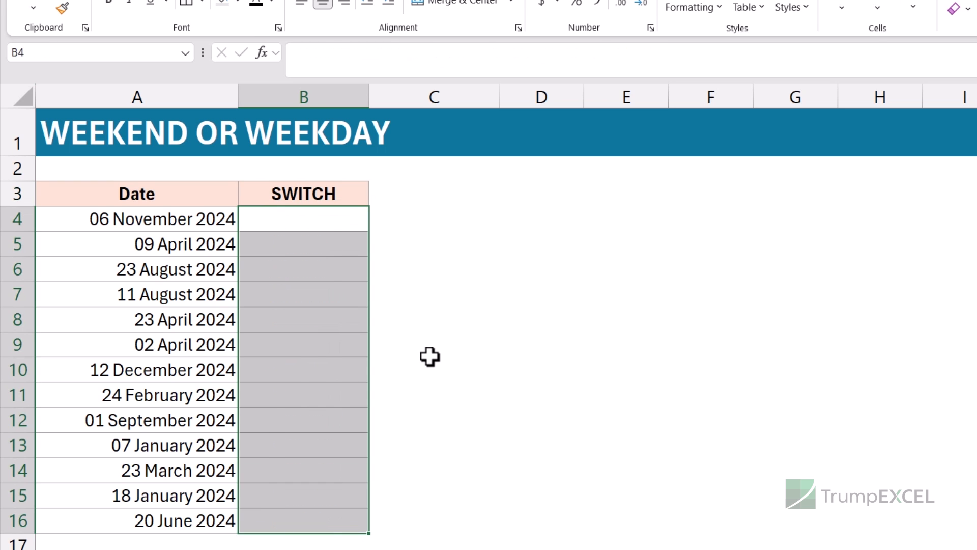
key(ctrl+z)
drag(329, 199, 310, 519)
key(ctrl+c)
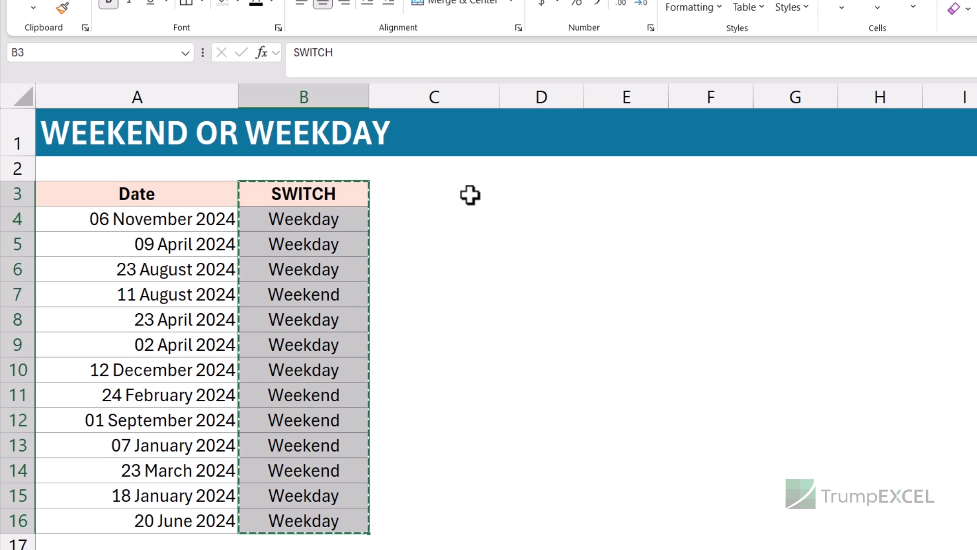
click(471, 195)
key(ctrl+v)
Step: Clear the pasted formulas from C4:C16, keeping the header and formatting, and return to C4
click(451, 219)
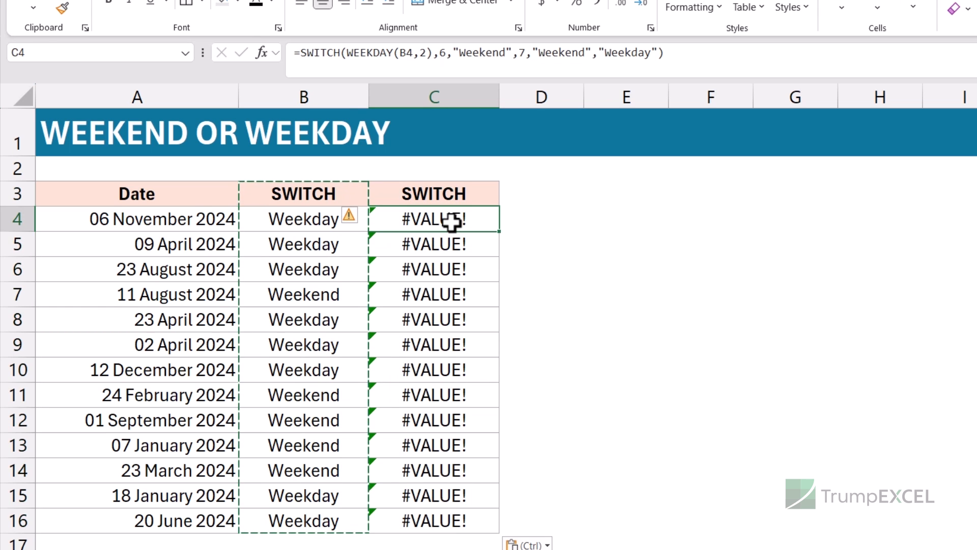
key(ctrl+shift+Down)
key(Delete)
key(Up)
key(Down)
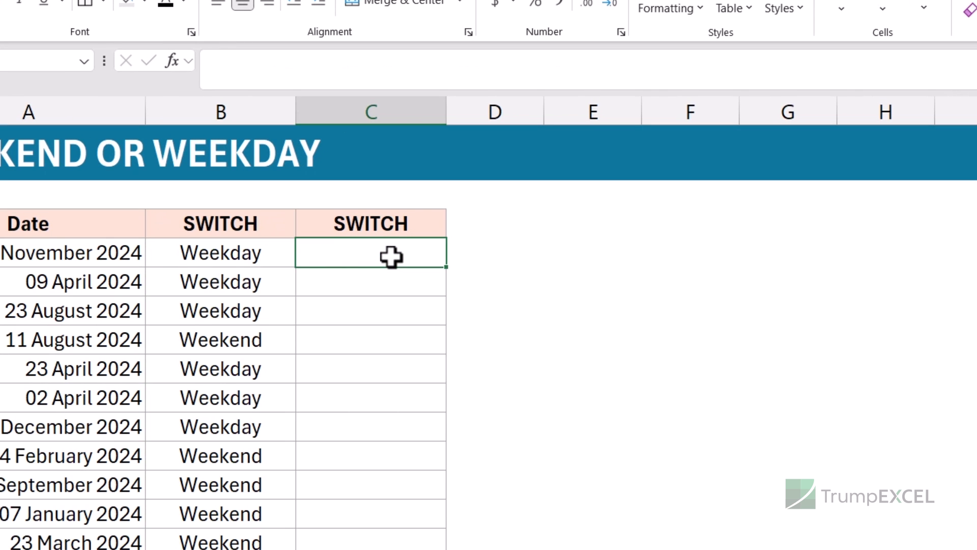
text(=swi)
key(Tab)
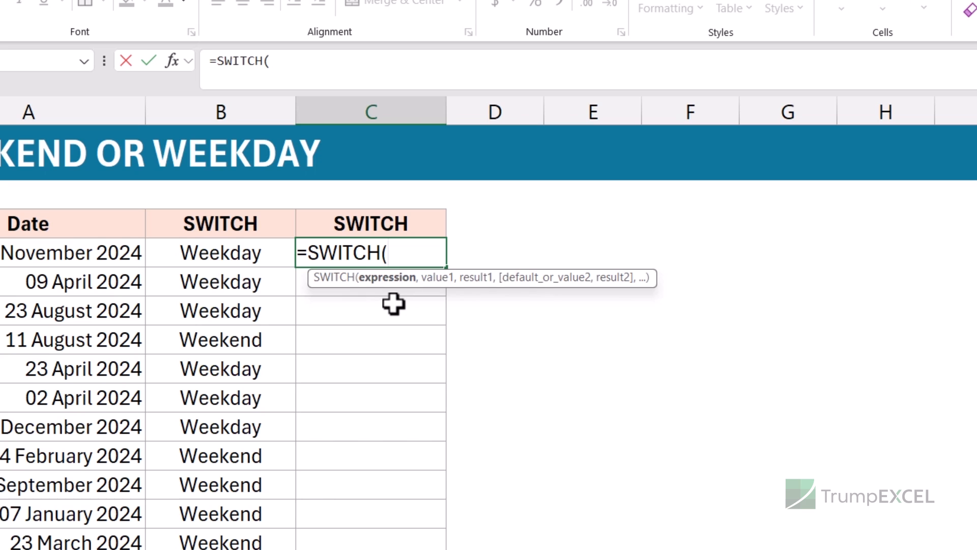
text(TRUE)
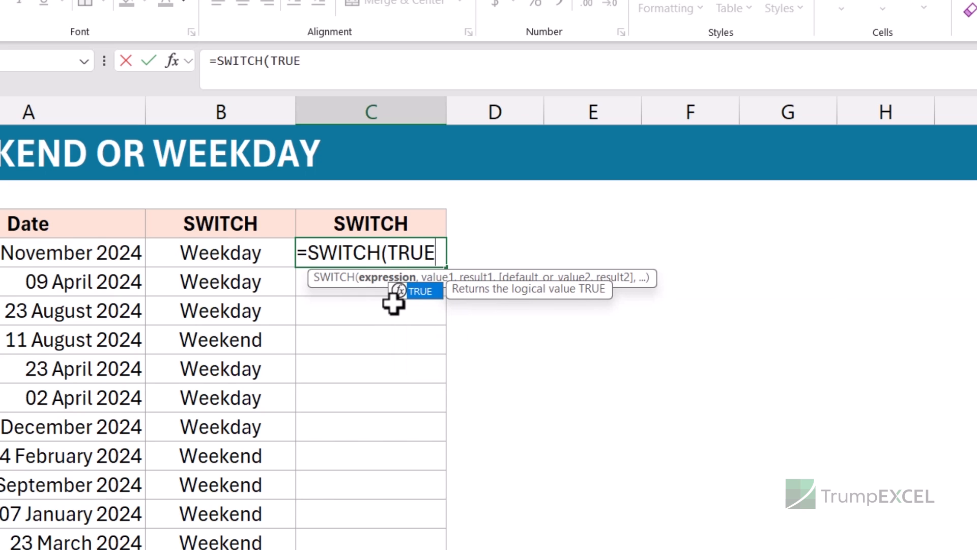
text(,)
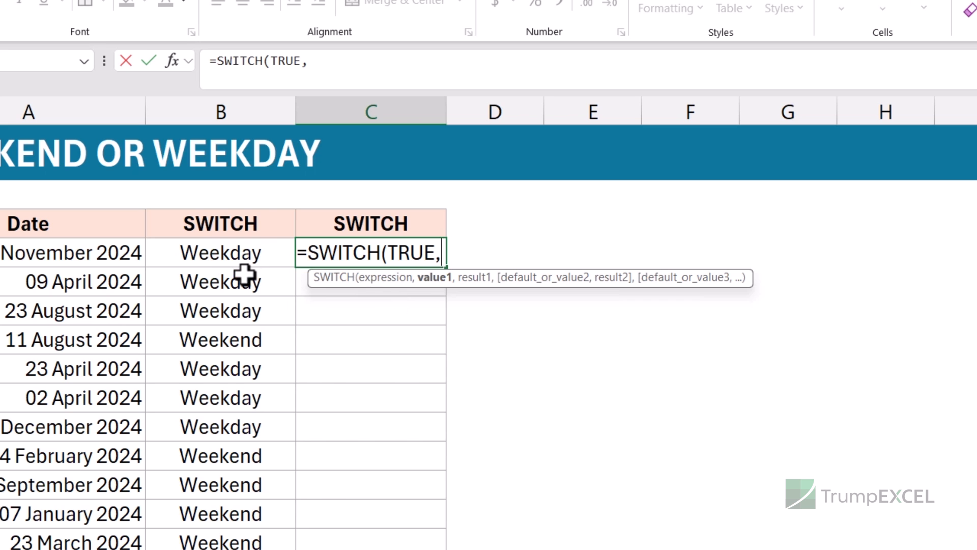
key(Escape)
Step: Examine the WEEKDAY expression and the value and result arguments in B4's SWITCH formula, leaving it unchanged
click(229, 258)
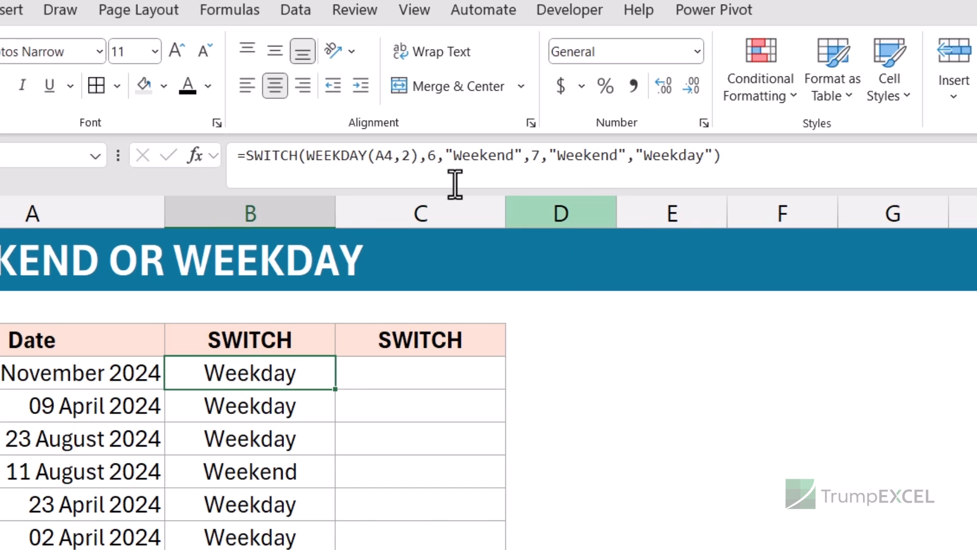
drag(274, 74, 379, 73)
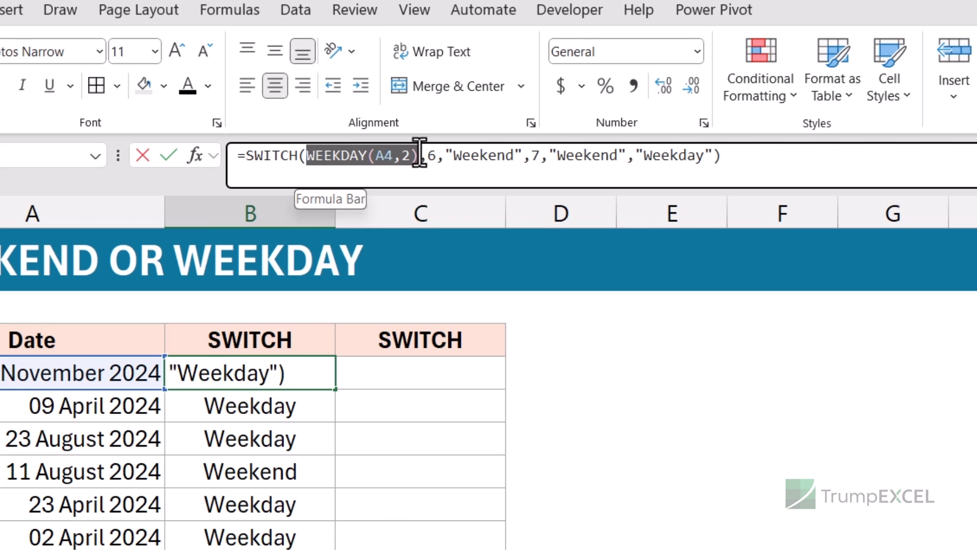
drag(427, 155, 705, 155)
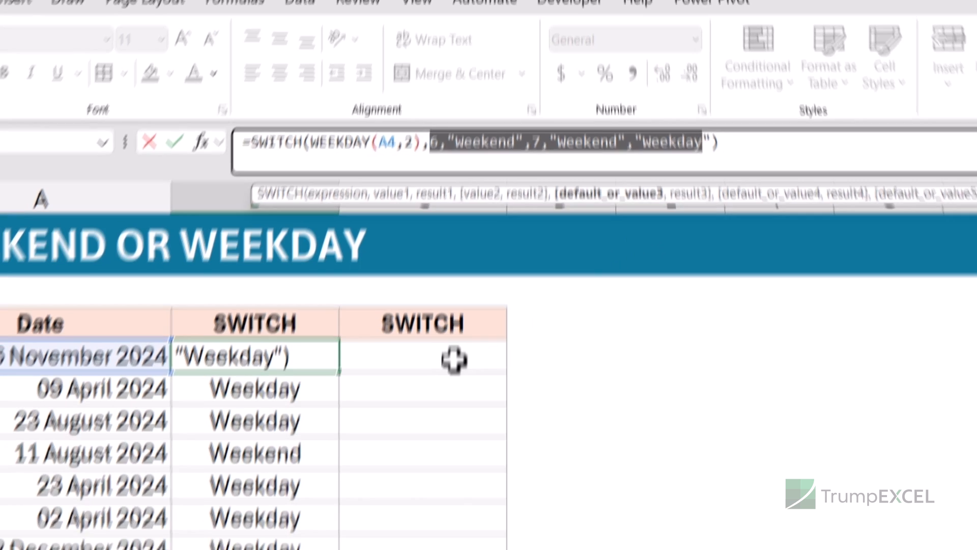
key(Escape)
Step: Start a SWITCH formula in C4 with TRUE as the expression argument
click(452, 376)
text(=sw)
key(Tab)
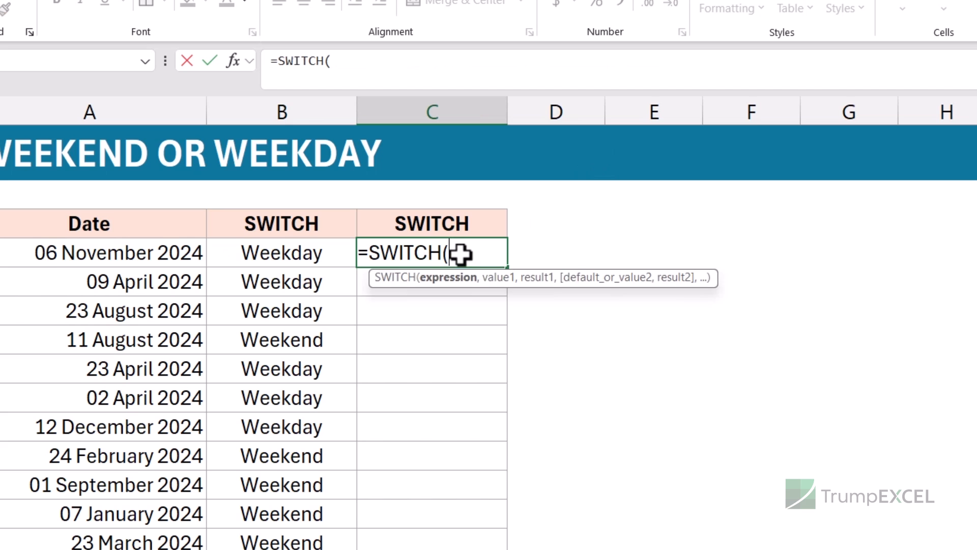
text(TRUE)
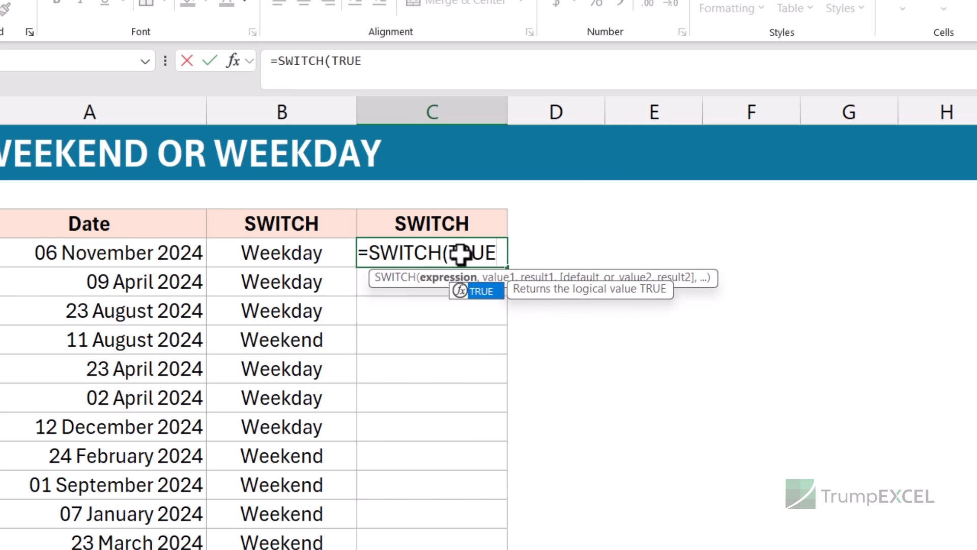
text(,)
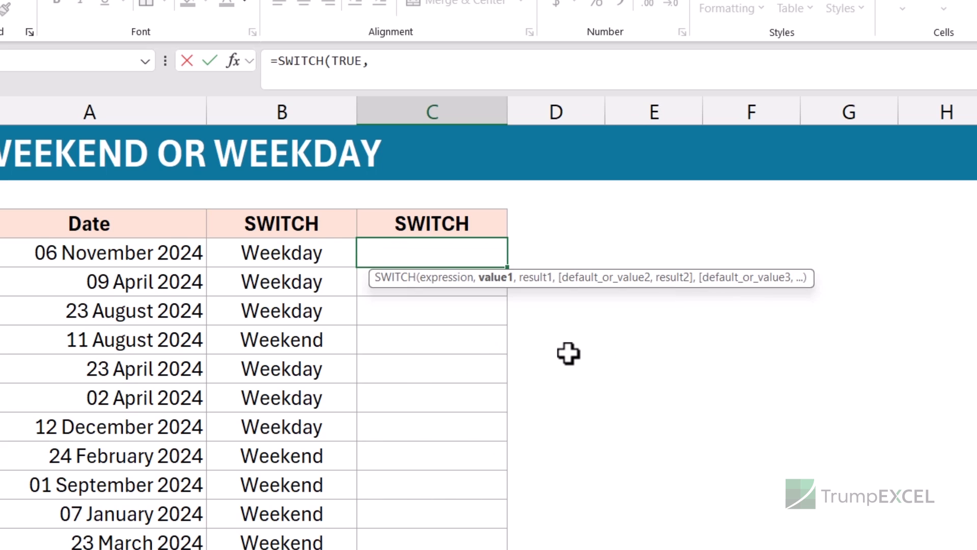
Step: Add the condition WEEKDAY(A4,2)>5 as the first value of the SWITCH formula in C4
text(week)
key(Tab)
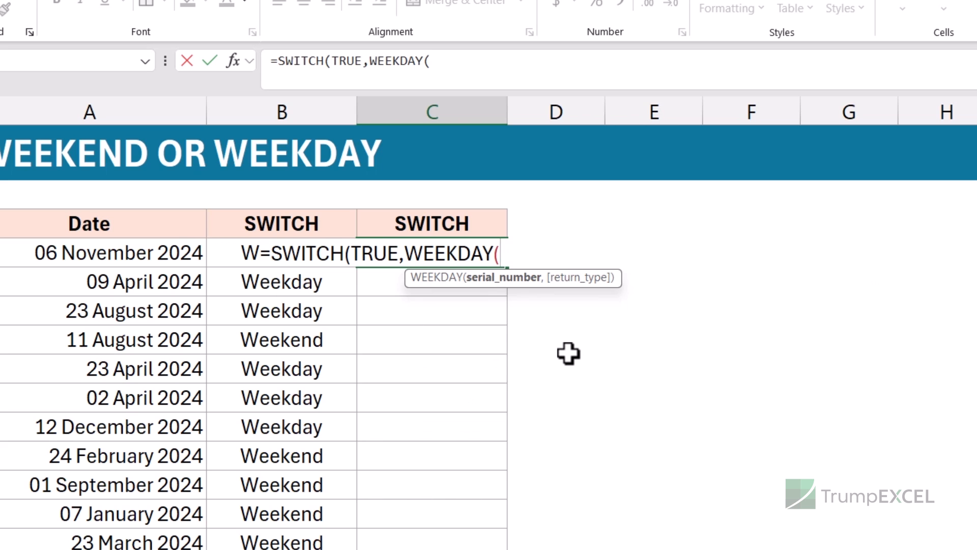
click(81, 255)
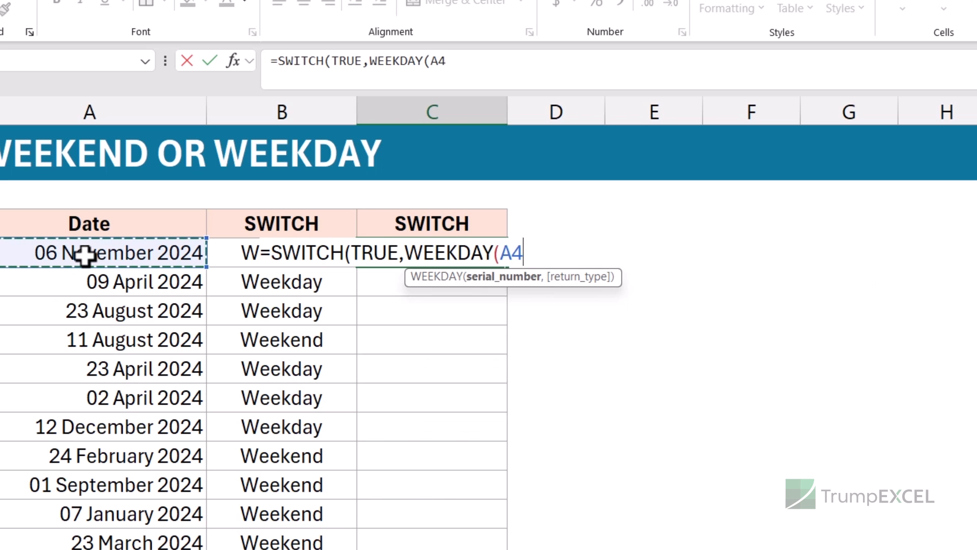
text(,2))
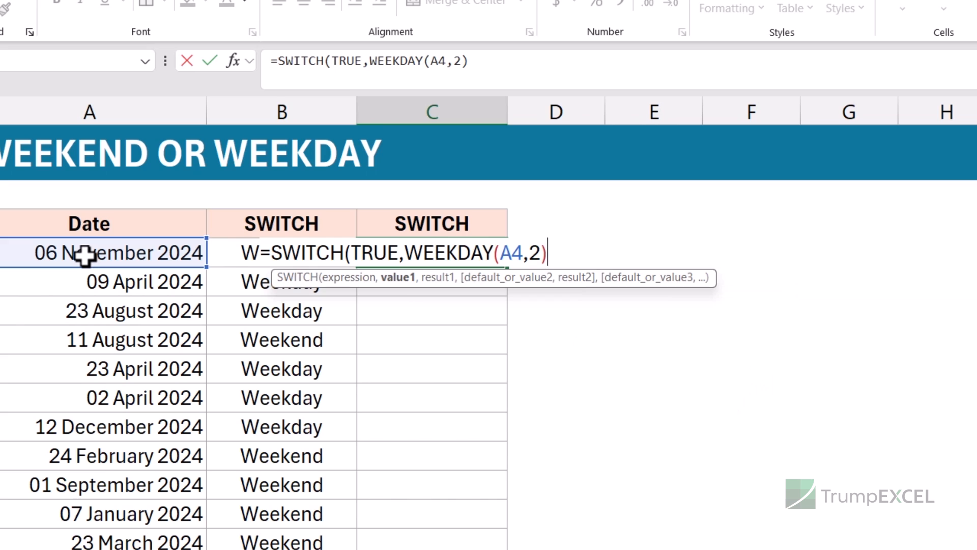
text(>5)
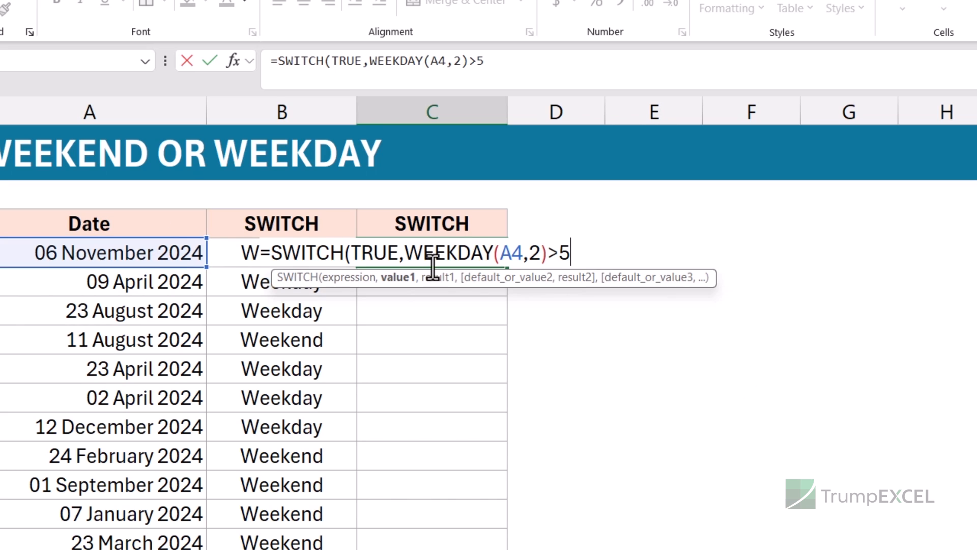
text(,)
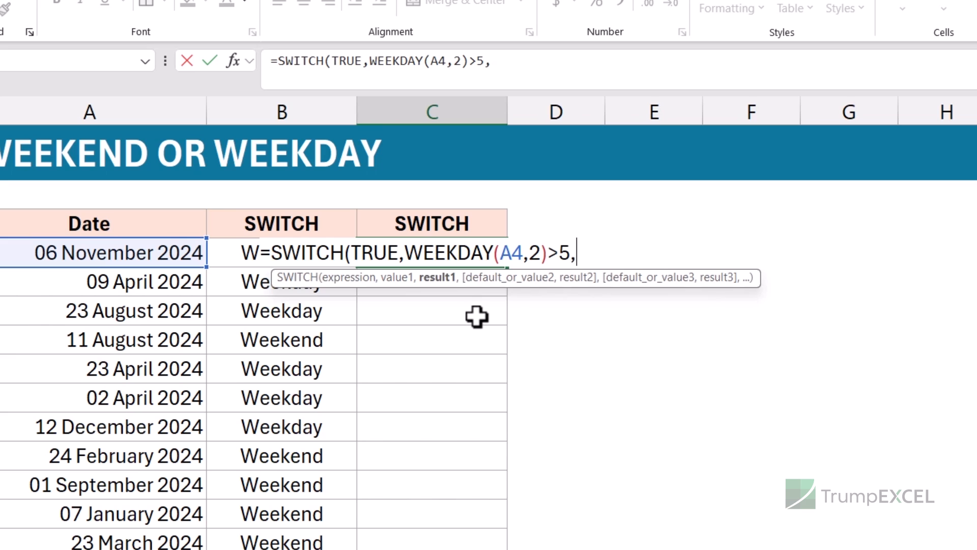
Step: Complete C4's SWITCH formula with "Weekend" as the result and "Weekday" as the default, and fill it down to C16
text("Week)
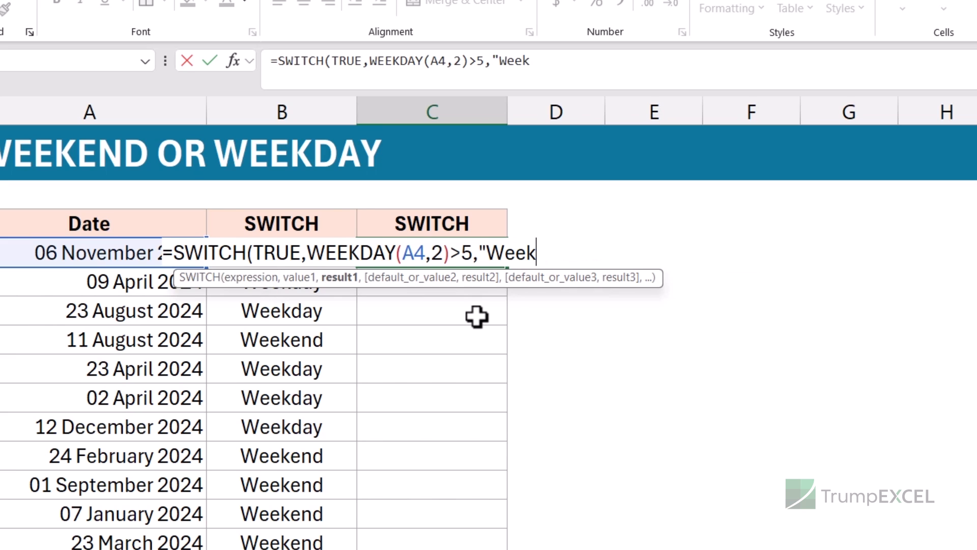
text(end",)
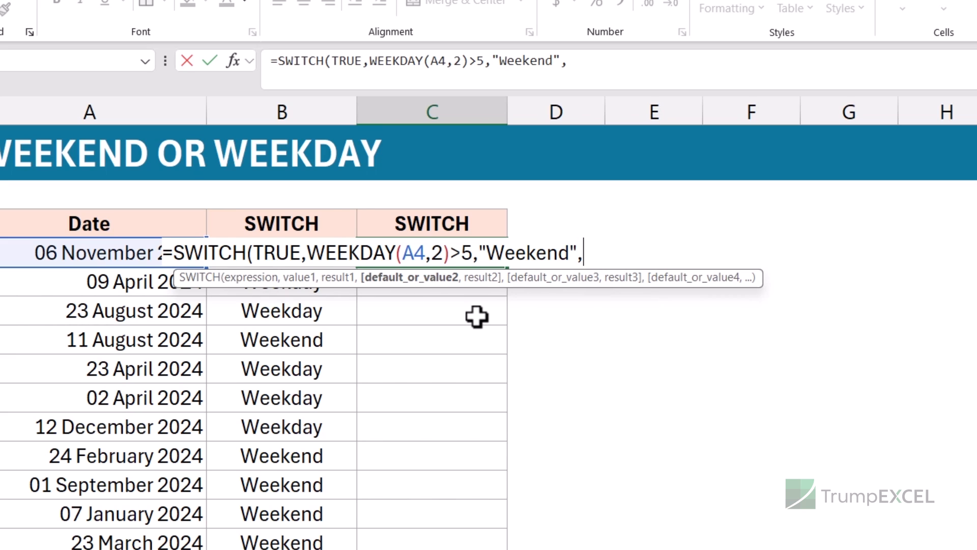
text("Weekda)
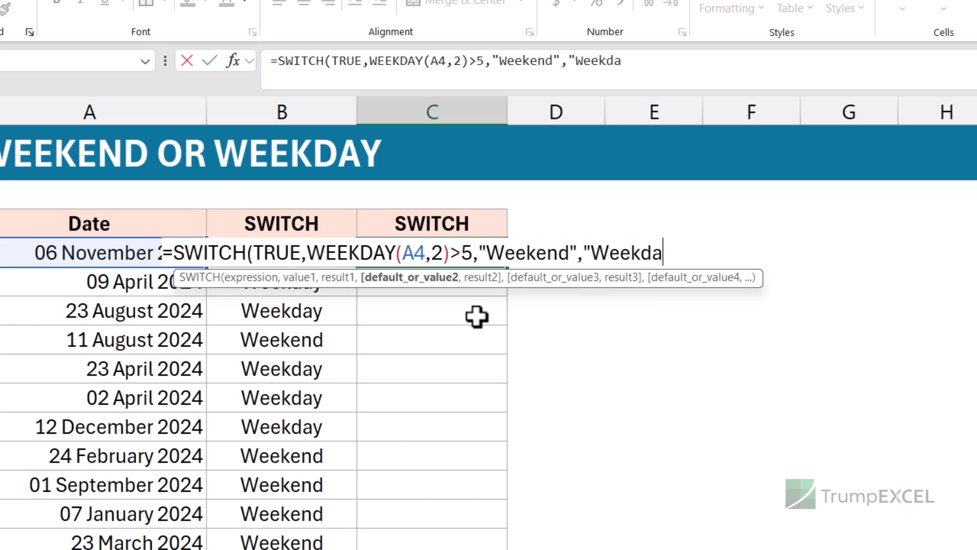
text(y)
key(BackSpace)
text(y"))
key(Return)
key(Up)
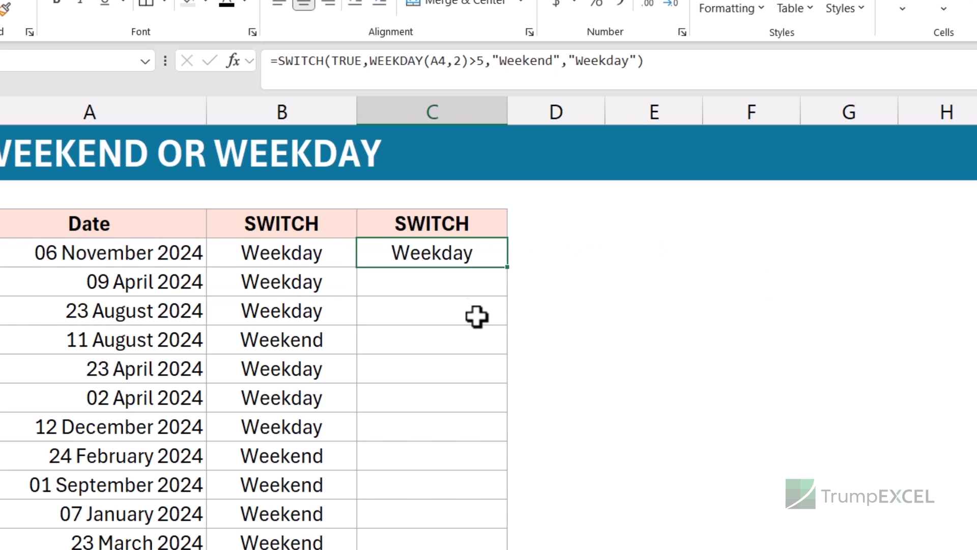
double_click(507, 266)
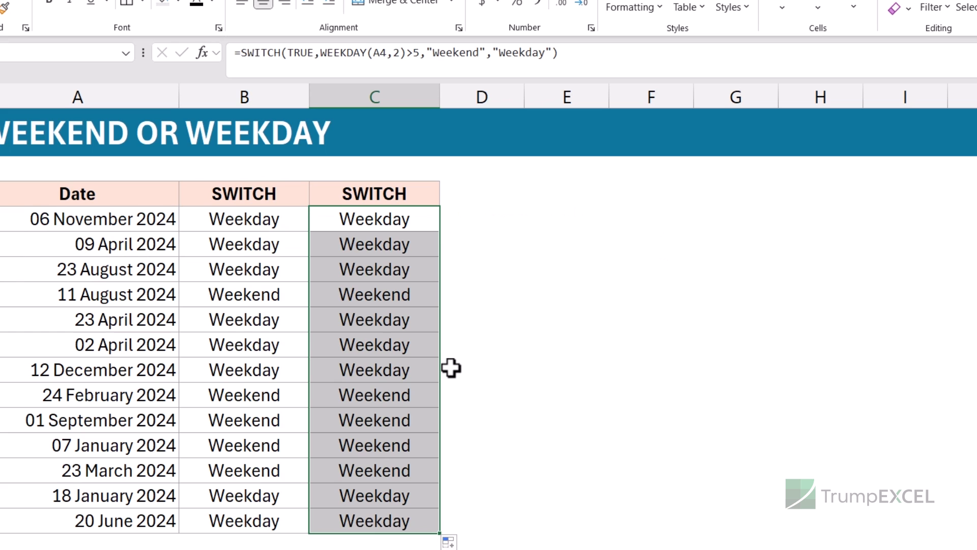
Step: Examine what the WEEKDAY(A4,2)>5 condition in C4's SWITCH formula evaluates to, leaving the formula unchanged
click(400, 216)
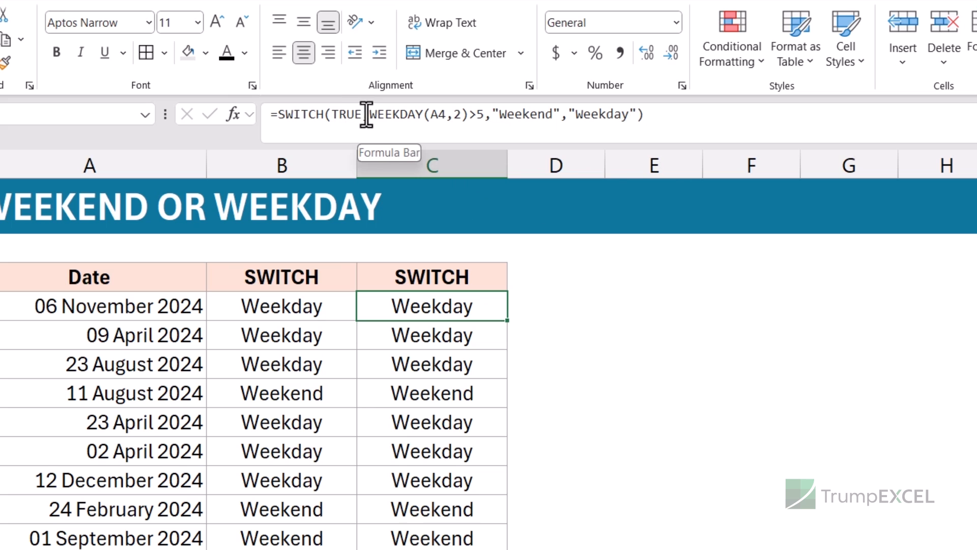
drag(369, 115, 484, 114)
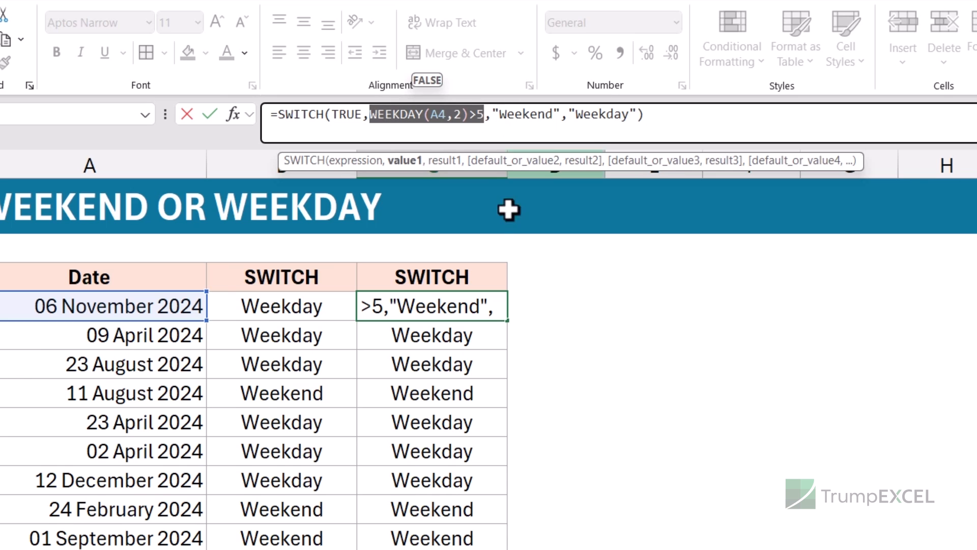
key(Escape)
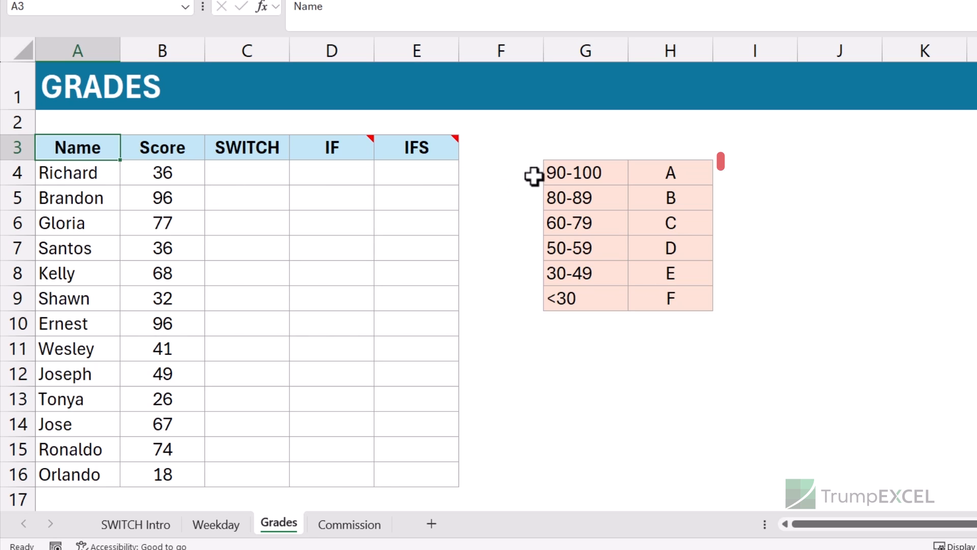
Step: On the Grades sheet, review the grade bands in G4:H9 and start a SWITCH formula in C4 with TRUE as the expression
mouse_move(567, 171)
mouse_down()
mouse_move(641, 288)
mouse_move(660, 301)
mouse_up()
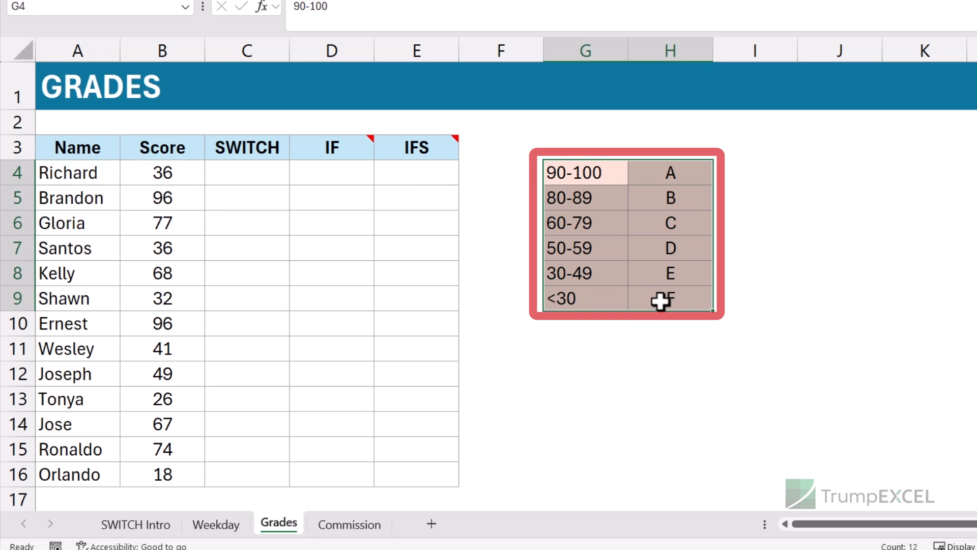
click(239, 176)
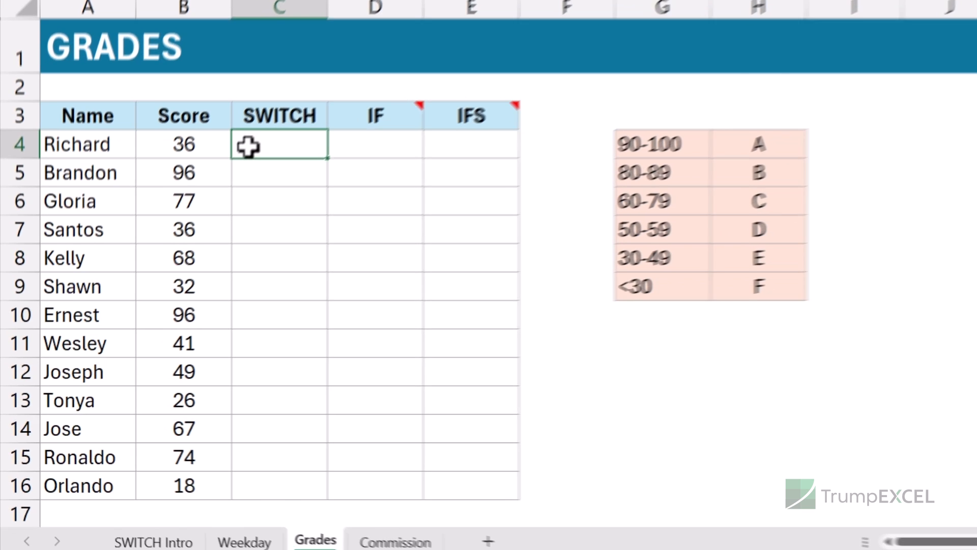
text(=SWIT)
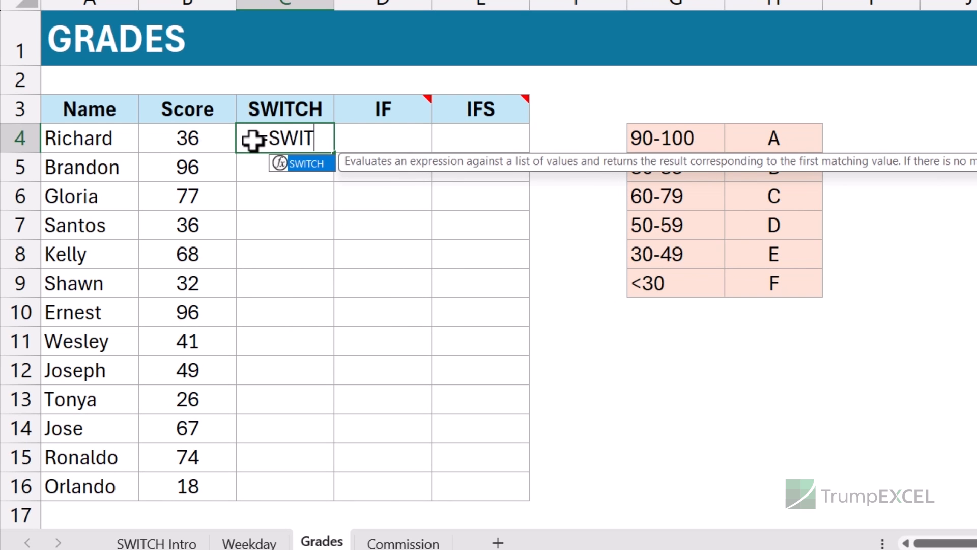
key(Tab)
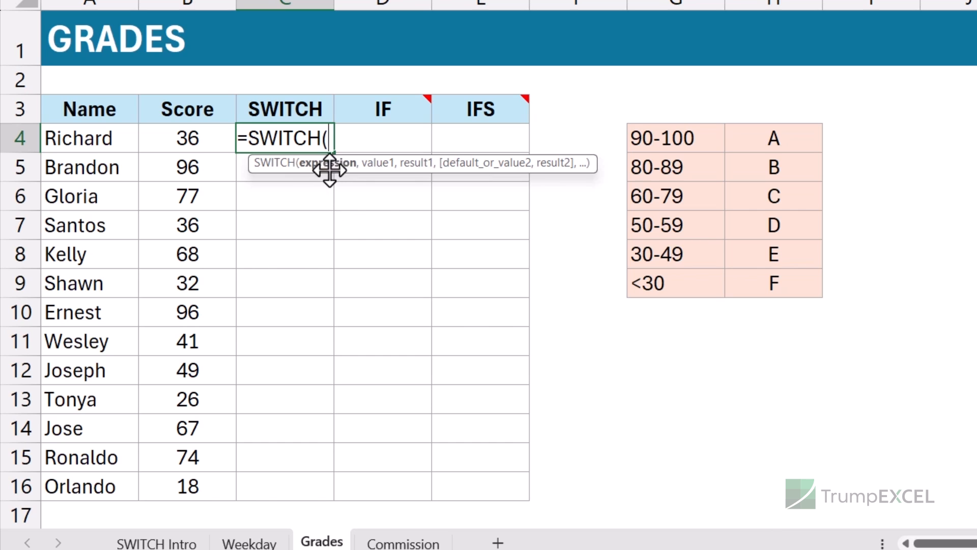
text(TR)
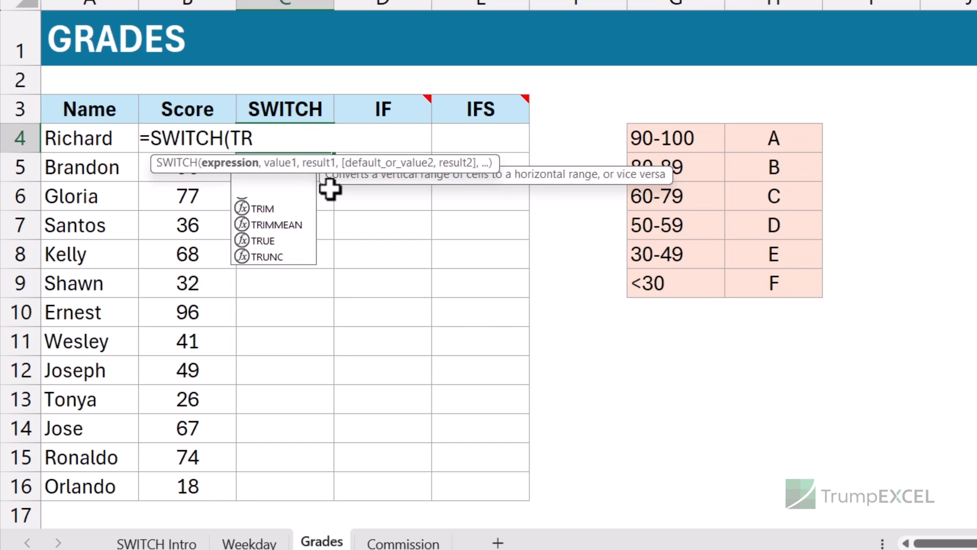
text(UE,)
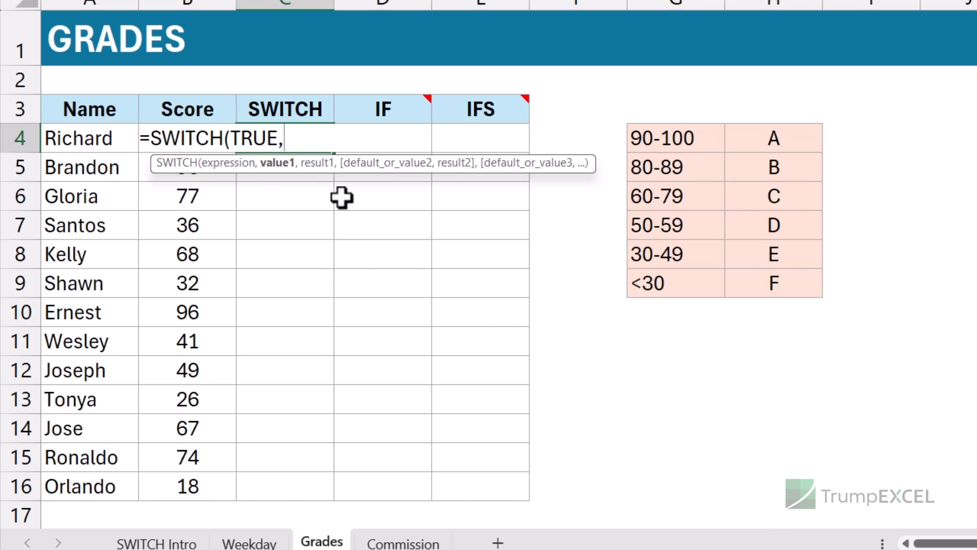
Step: Add the conditions B4>=90 returning "A" and B4>=80 returning "B" to the SWITCH formula in C4
text(4>)
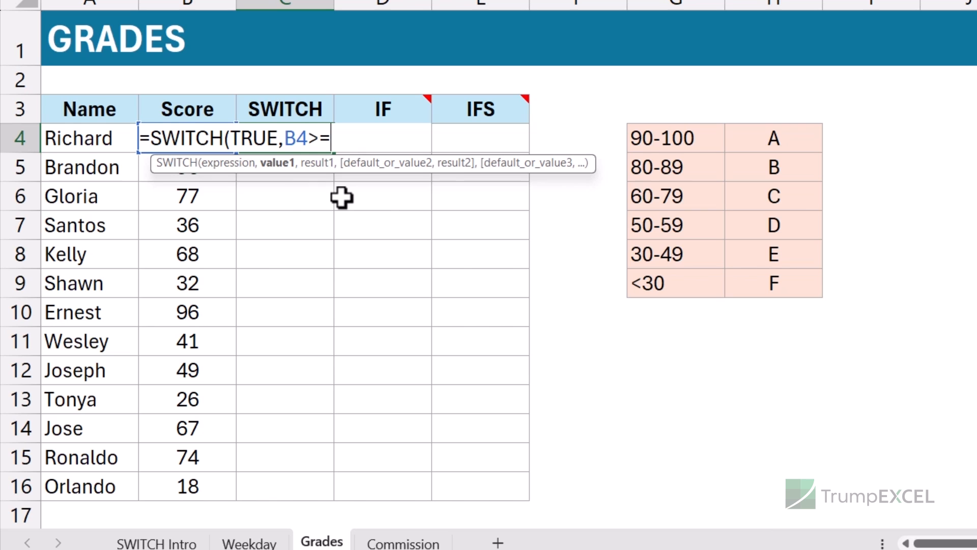
text(=90,)
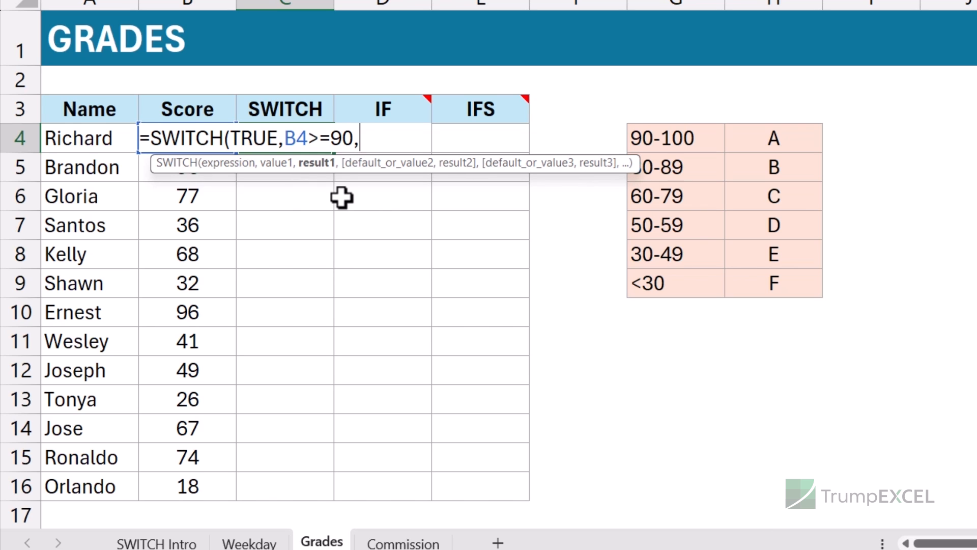
text("A",B)
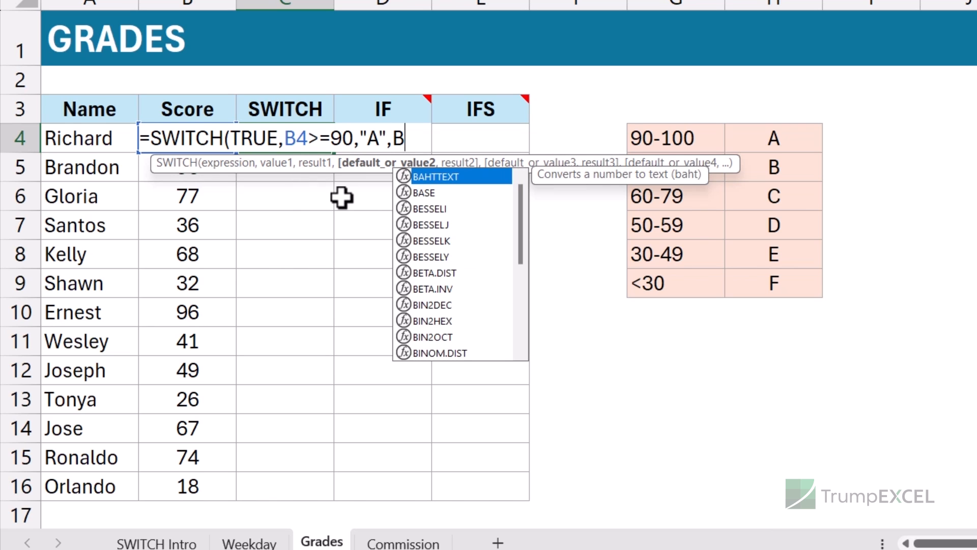
text(4>=)
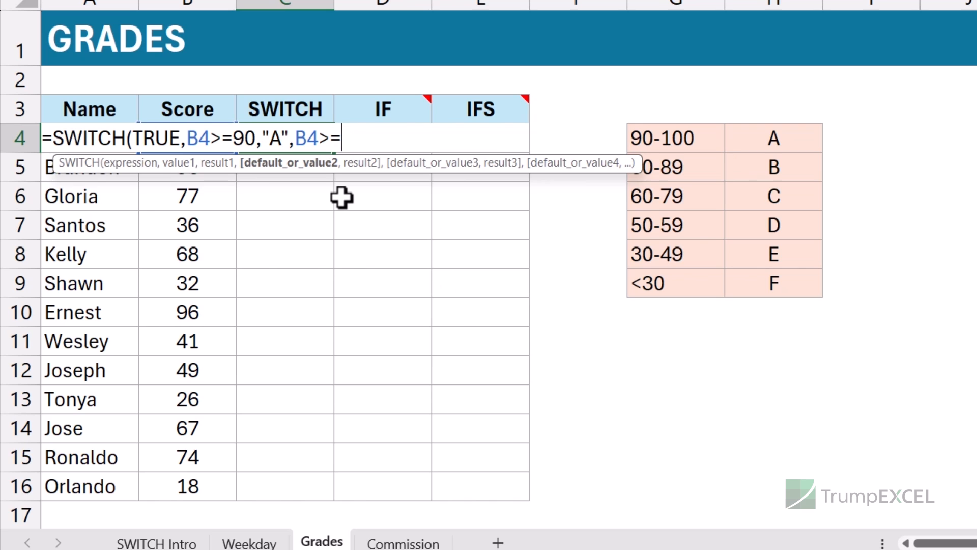
text(80,"B)
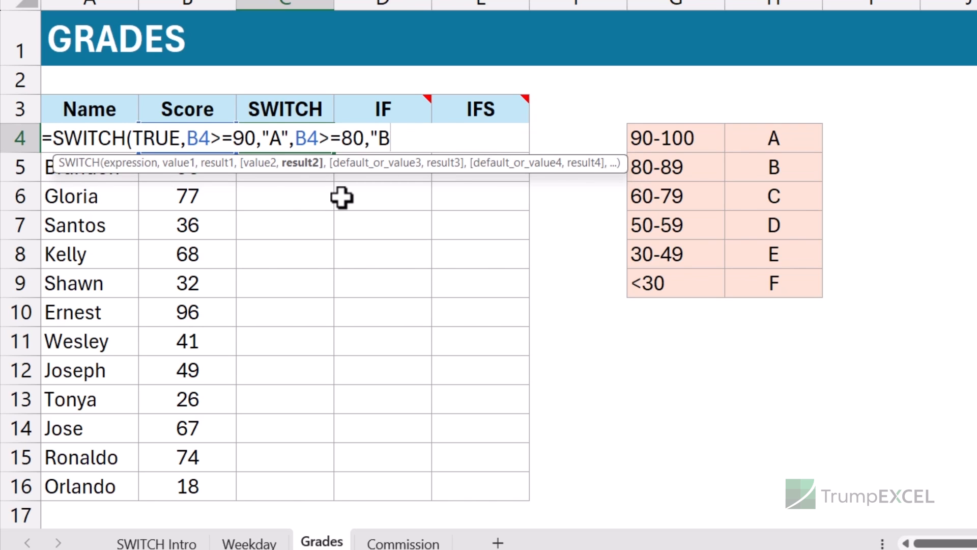
text(",)
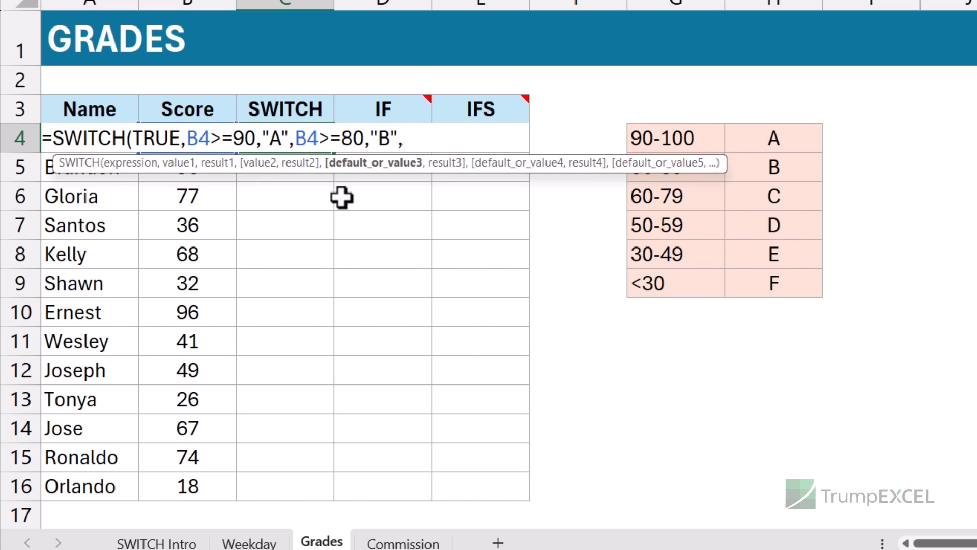
Step: Complete C4's formula with B4>=60 "C", B4>=50 "D", B4>=30 "E" and default "F", and fill it down to C16
text(B4>=60,"C",B4>=)
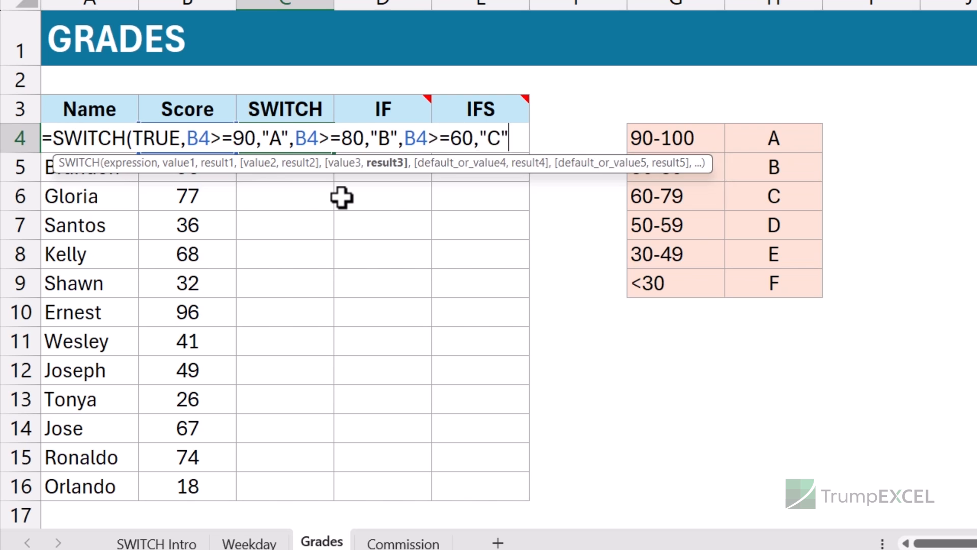
text(50,"D",B4>=30)
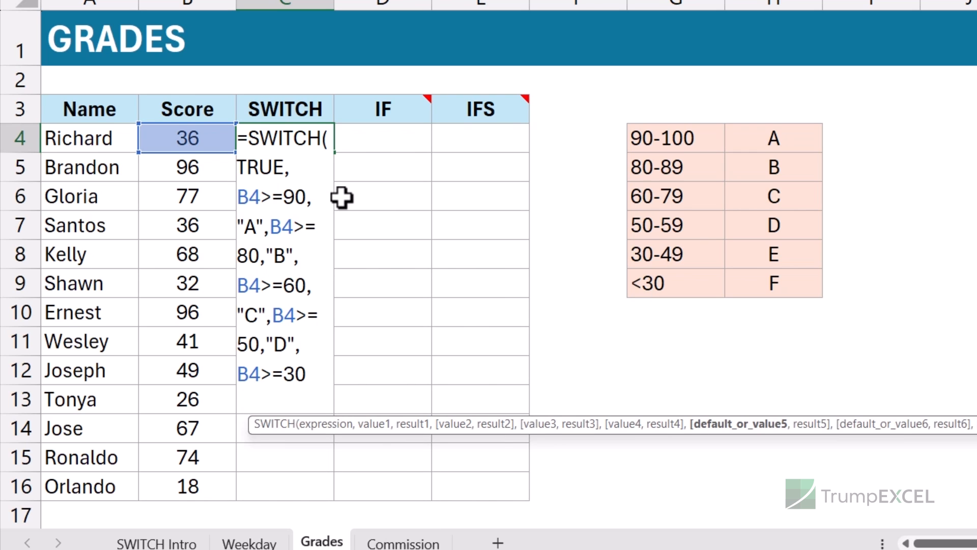
text(,"E","F"))
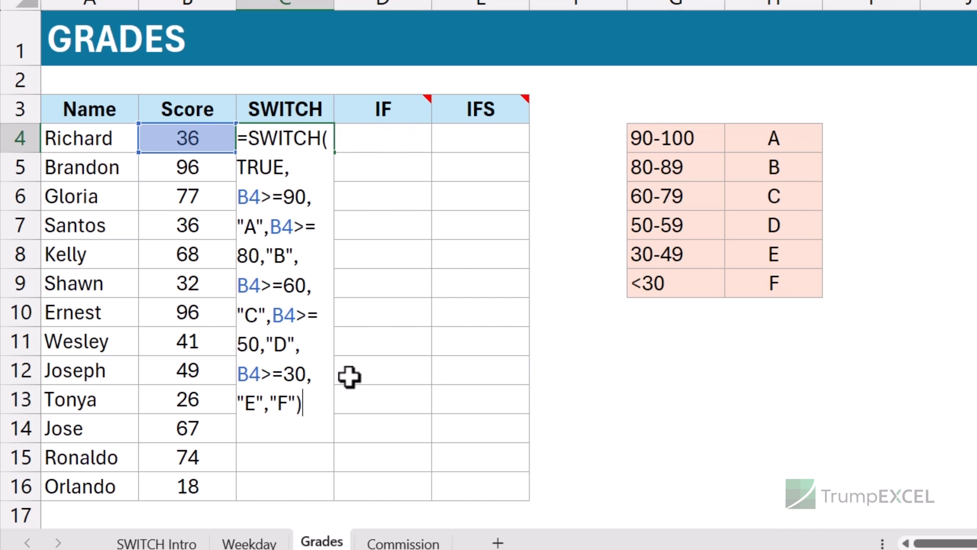
key(Return)
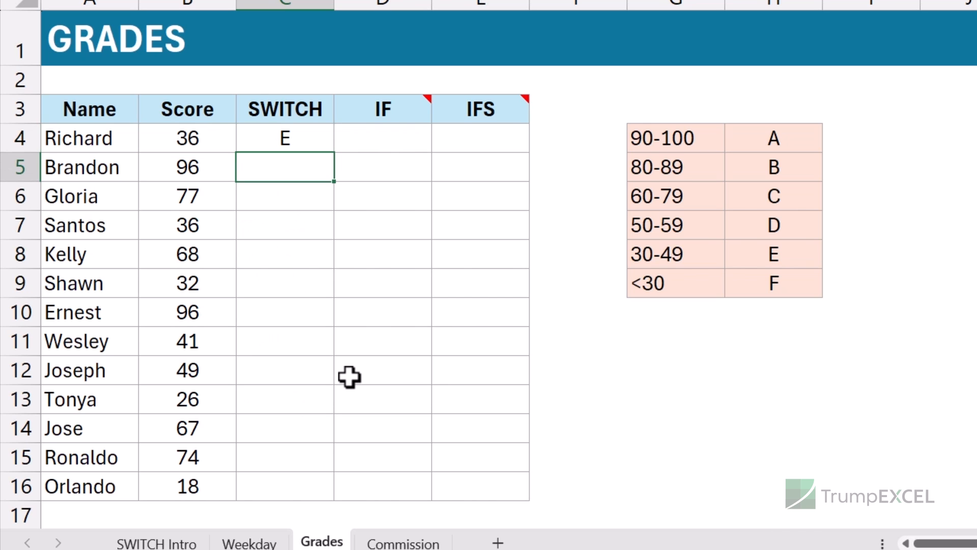
click(292, 137)
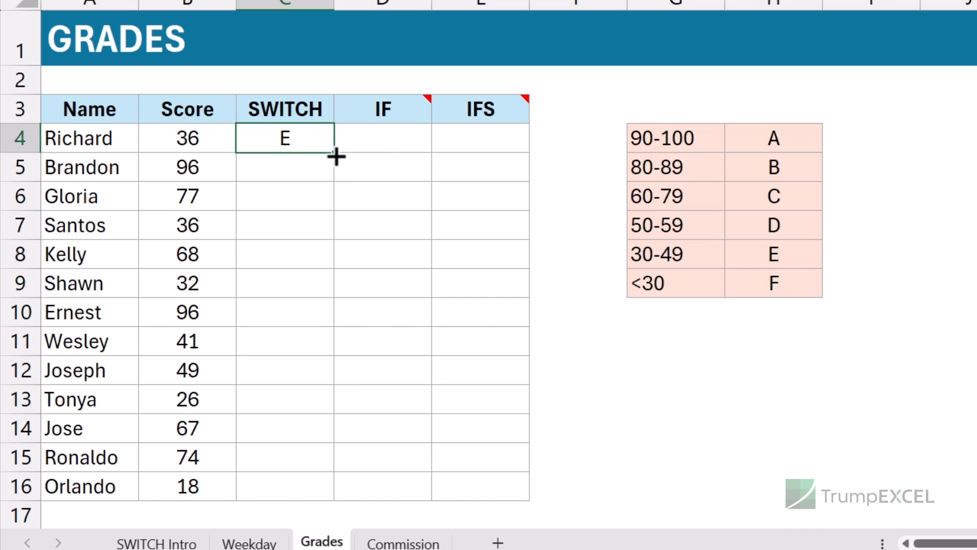
drag(333, 153, 304, 486)
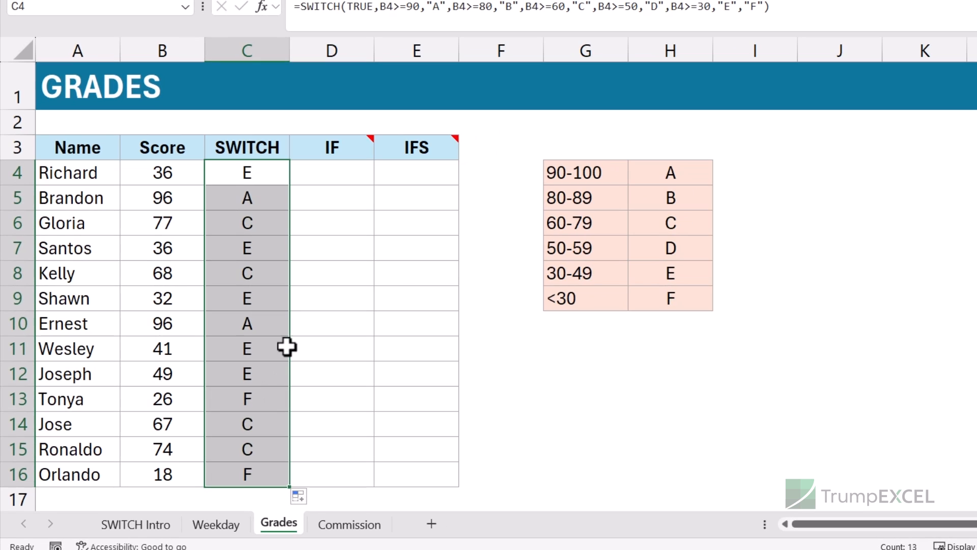
Step: Examine the SWITCH formulas in C4 and C5 and evaluate the B5>=90 condition, leaving the formulas unchanged
click(267, 178)
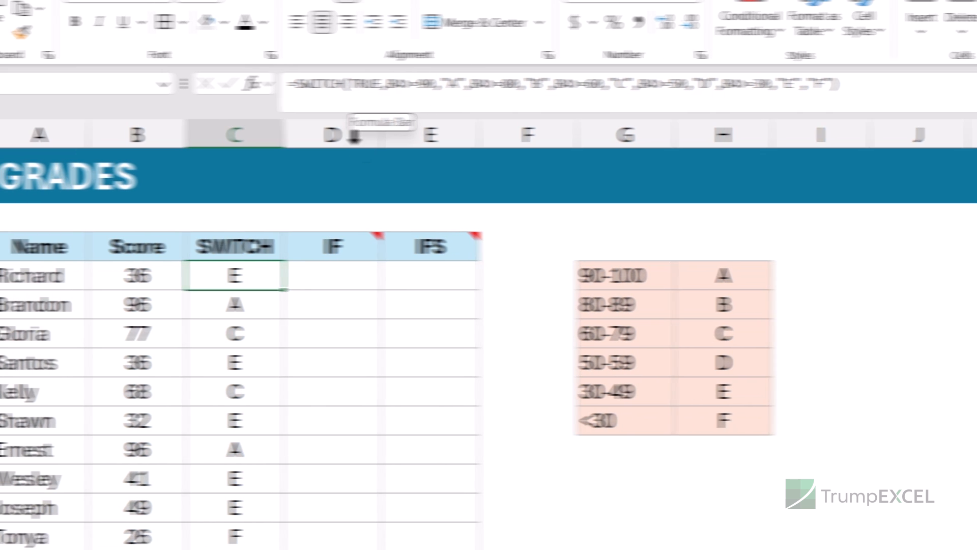
click(203, 306)
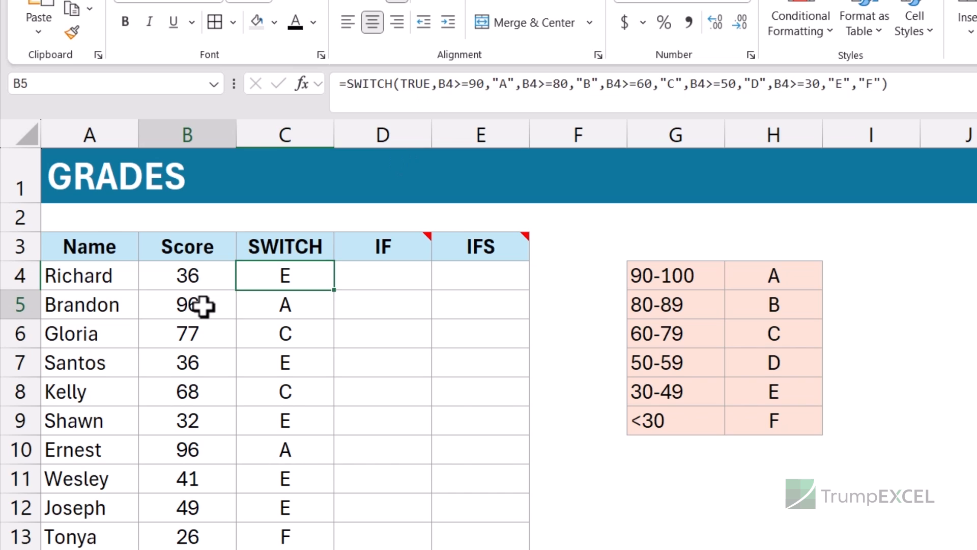
click(265, 305)
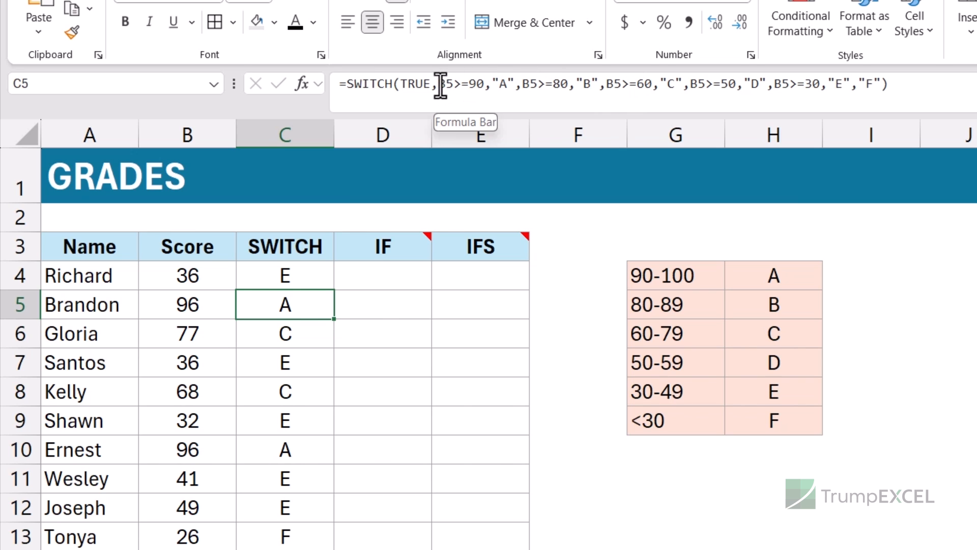
drag(439, 83, 483, 84)
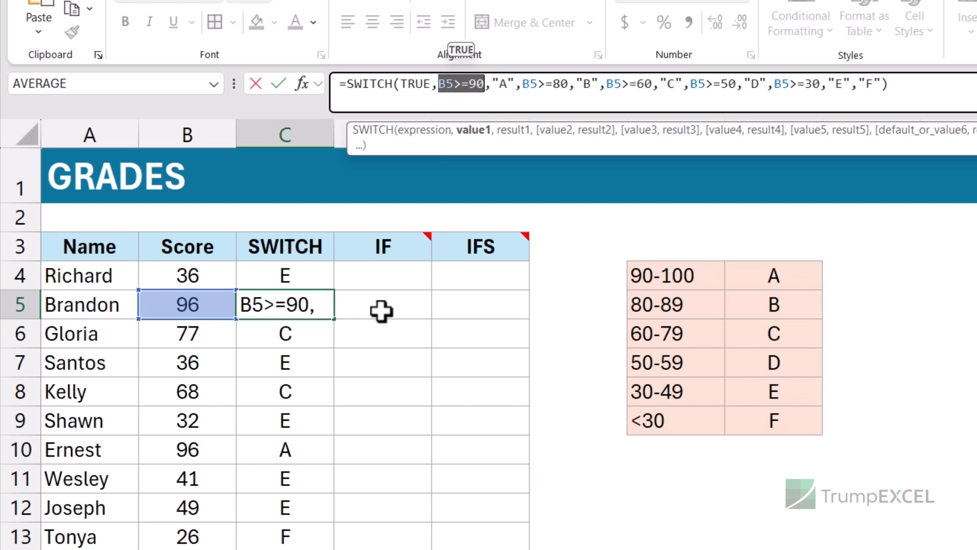
key(Escape)
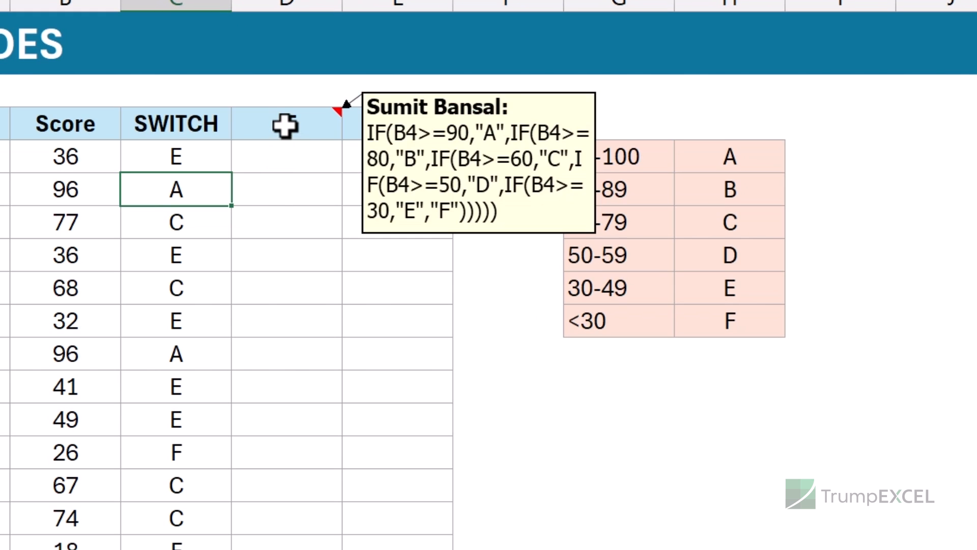
Step: Copy the nested IF formula text from the note attached to the IF header in D3
click(392, 249)
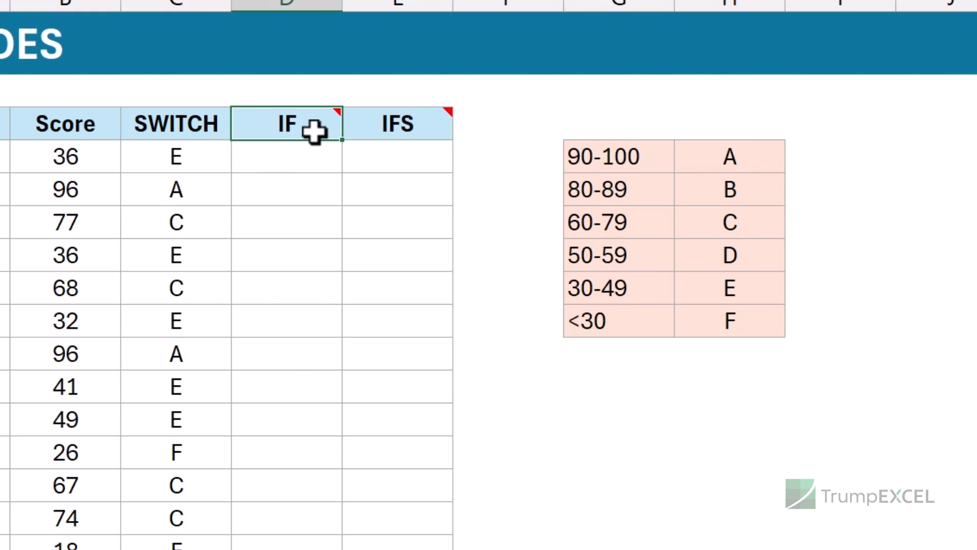
mouse_move(323, 127)
click(447, 185)
drag(501, 212, 346, 129)
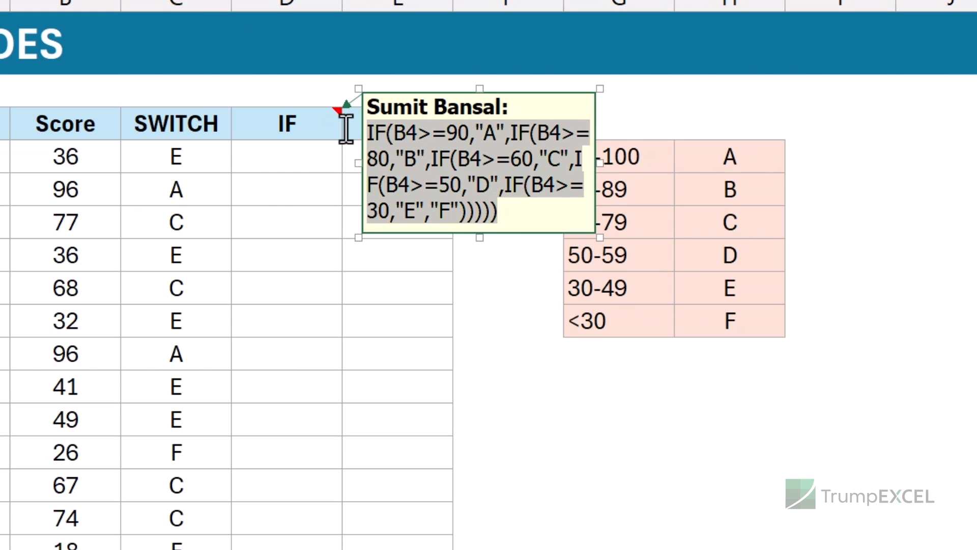
Step: Enter the copied nested IF formula, preceded by an equals sign, in D4 and fill it down the IF column
click(327, 149)
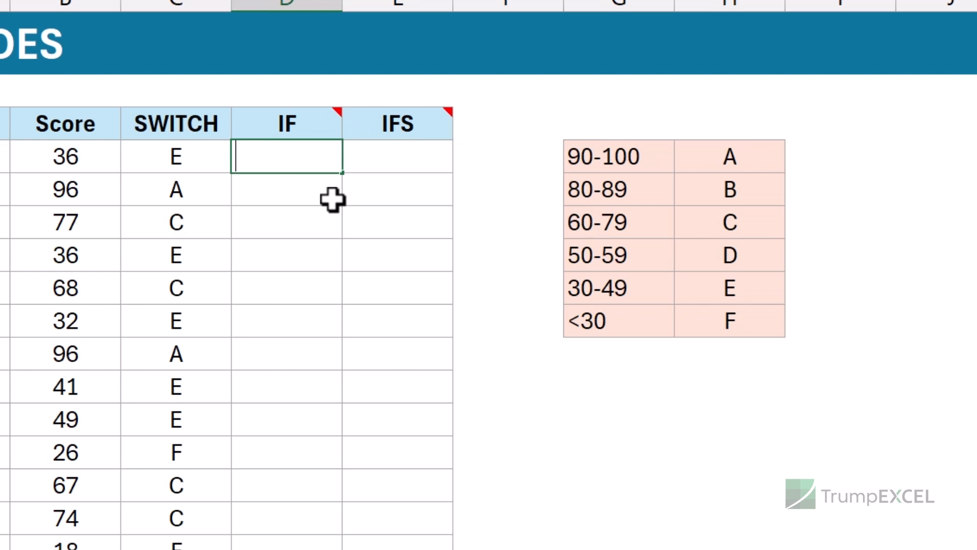
text(=IF(B4>=90,"A",IF(B4>=80,"B",IF(B4>=60,"C",IF(B4>=50,"D",IF(B4>=30,"E","F"))))))
key(Return)
key(Up)
double_click(344, 175)
click(214, 158)
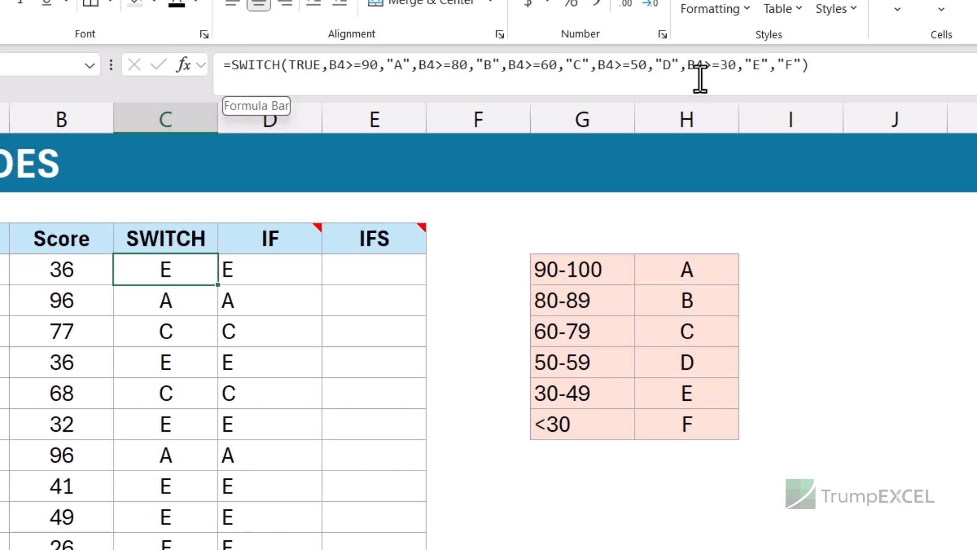
Step: Copy the IFS formula text from the note attached to the IFS header in E3
click(248, 270)
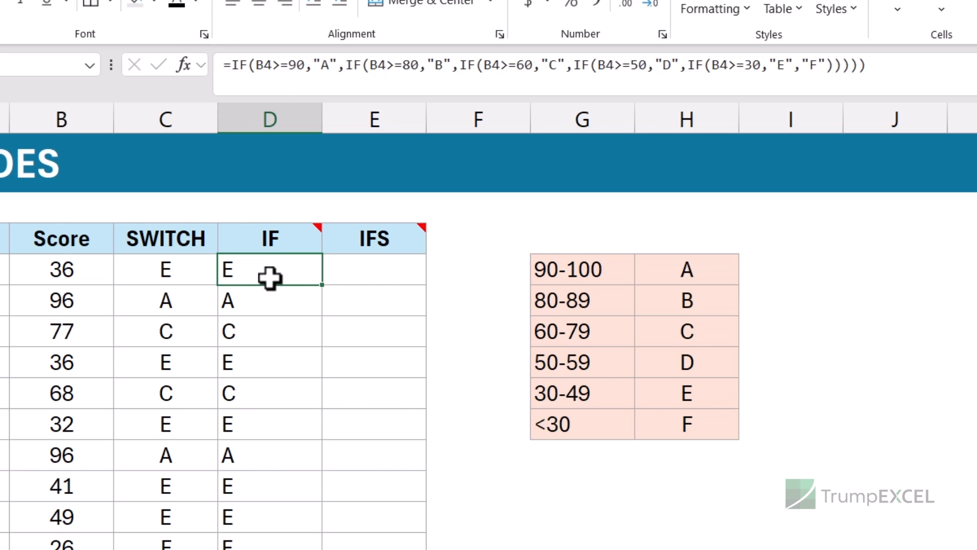
click(352, 242)
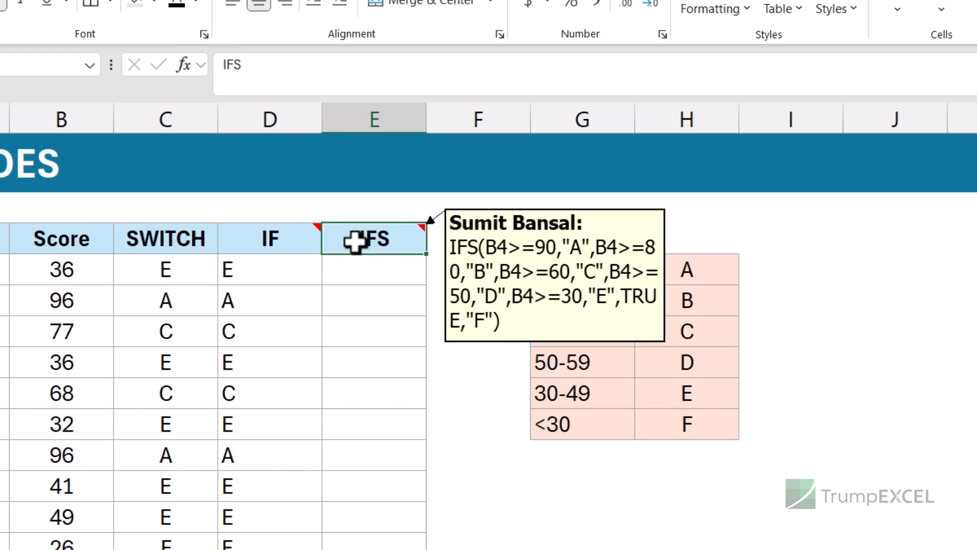
click(514, 305)
drag(508, 321, 453, 246)
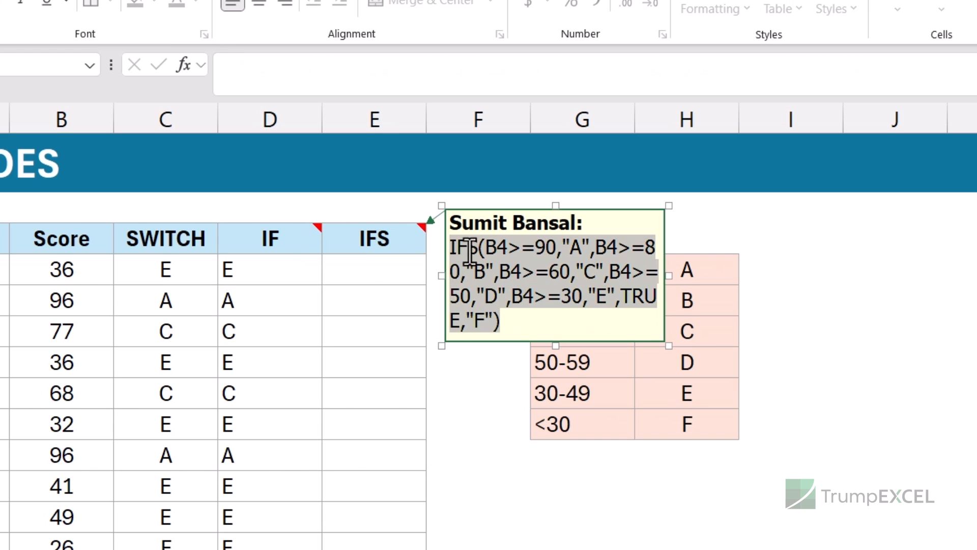
Step: Enter the copied IFS formula, preceded by an equals sign, in E4 and fill it down the IFS column to E16
click(371, 271)
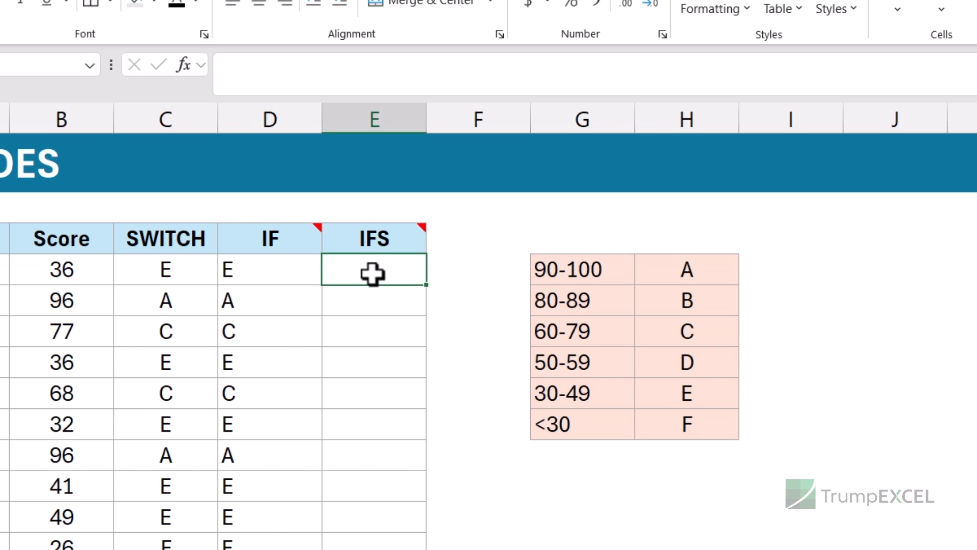
key(F2)
text(=IFS(B4>=90,"A",B4>=80,"B",B4>=60,"C",B4>=50,"D",B4>=30,"E",TRUE,"F"))
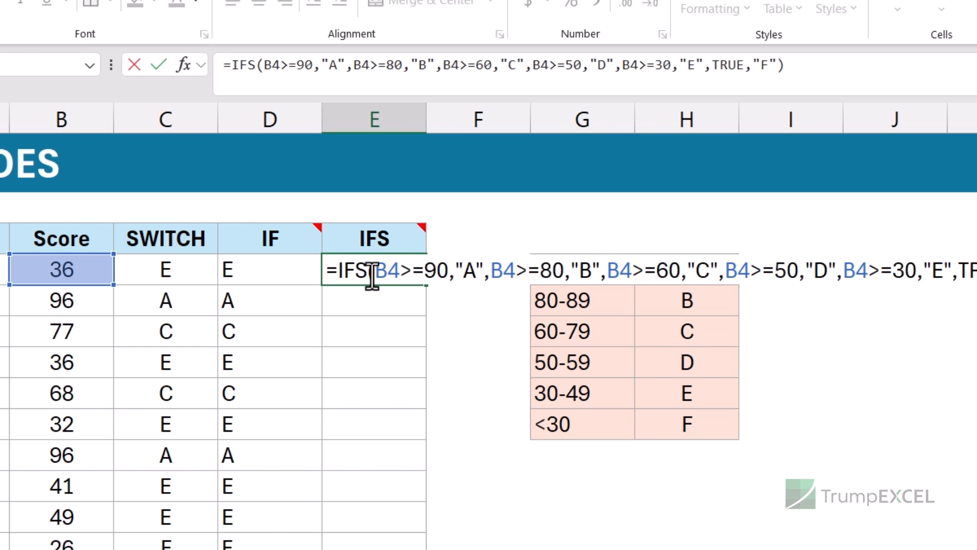
key(ctrl+Return)
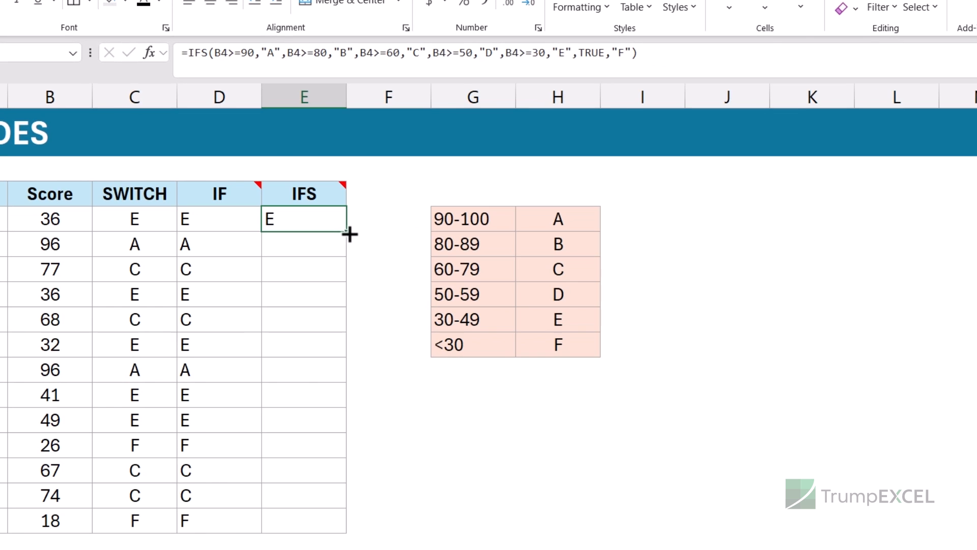
double_click(426, 285)
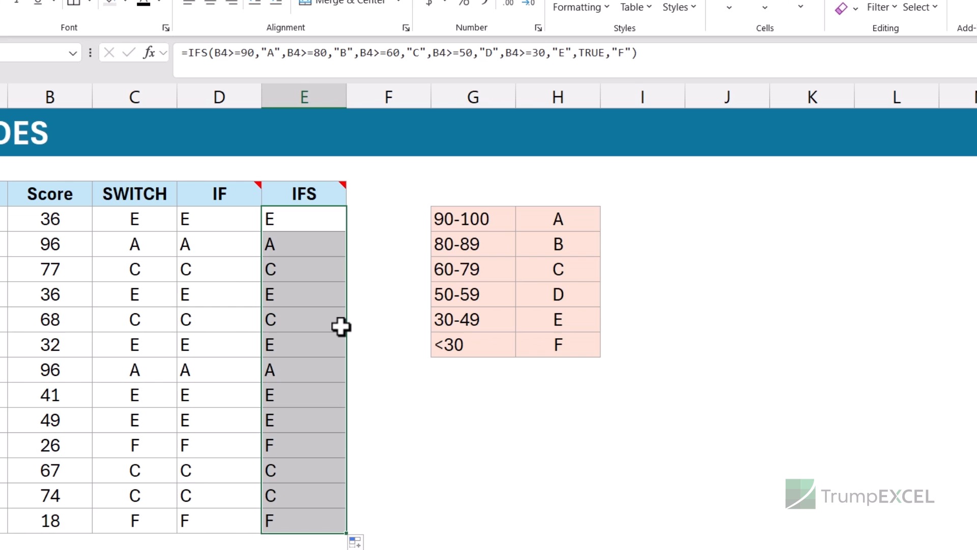
Step: Compare the IFS formula in E4 with the SWITCH formula in C4
click(301, 220)
click(126, 226)
click(295, 225)
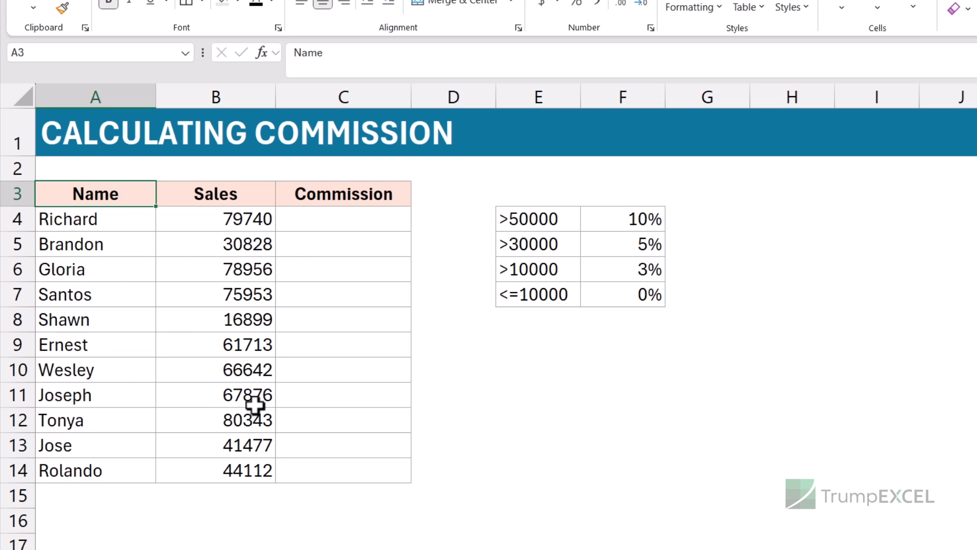
Step: On the Calculating Commission sheet, enter a SWITCH(TRUE) formula in C4 with B4>=50000 10%, B4>=30000 5%, B4>=10000 3% and default 0%
drag(535, 220, 597, 299)
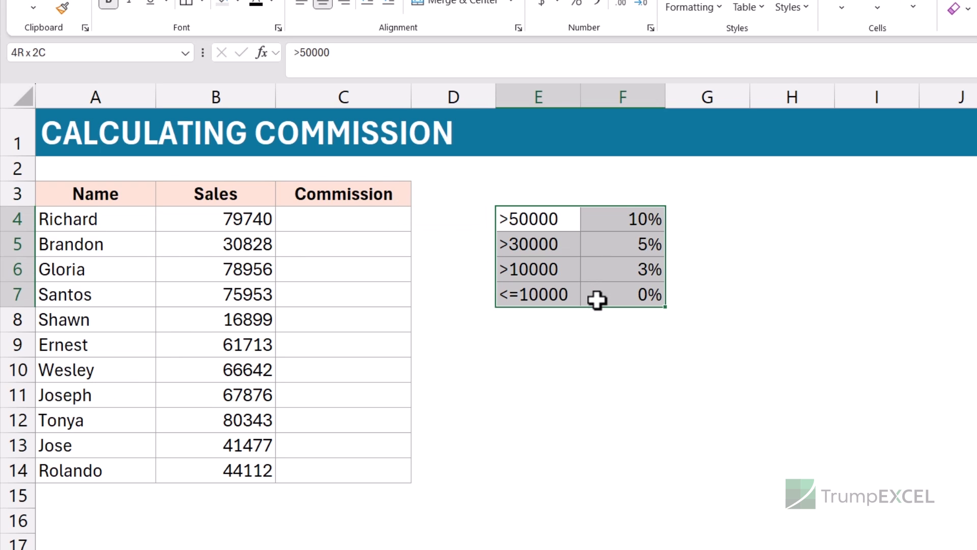
click(353, 218)
text(=switc)
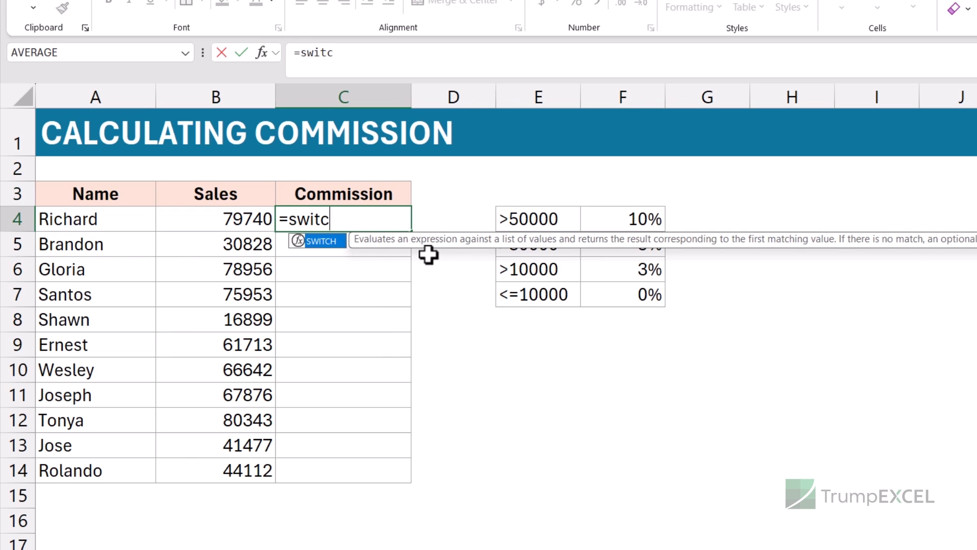
key(Tab)
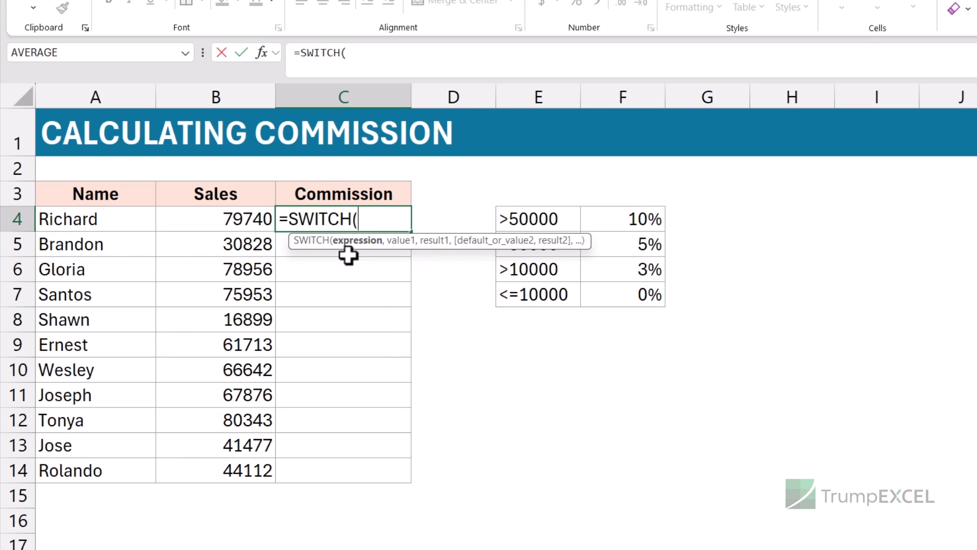
text(TRUE,)
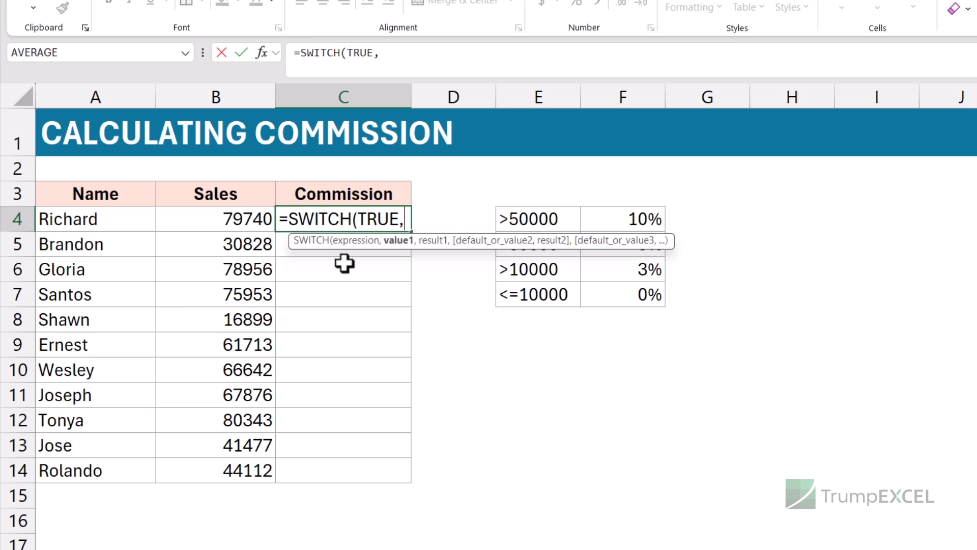
click(229, 220)
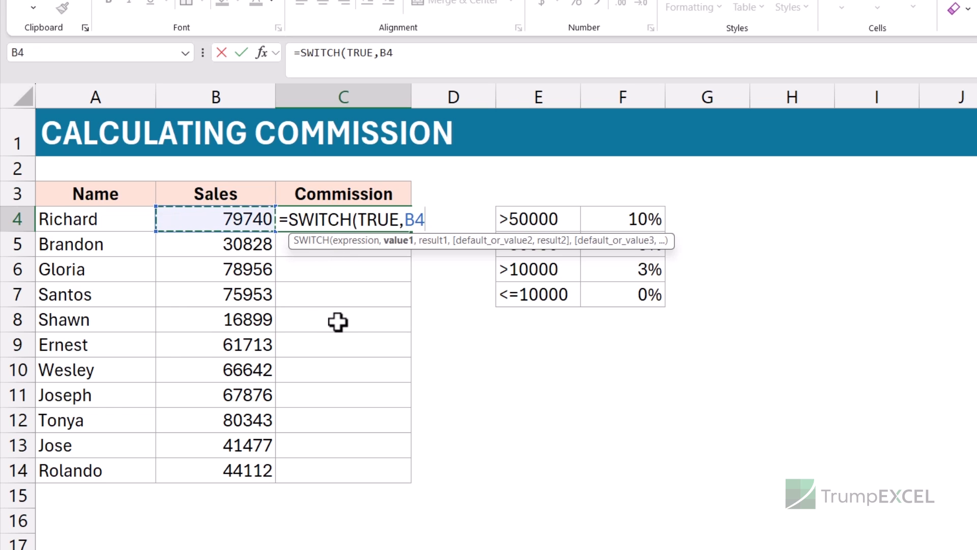
text(>=50000)
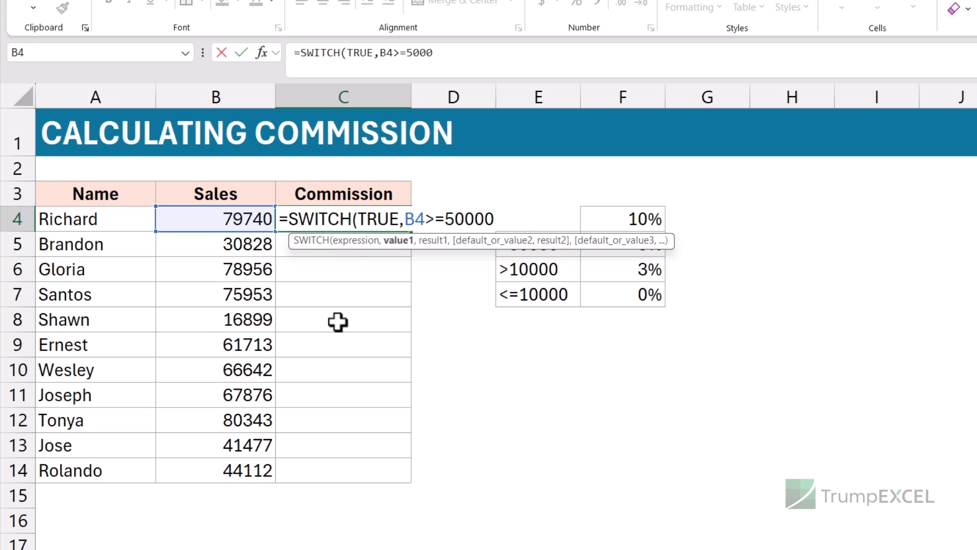
text(,)
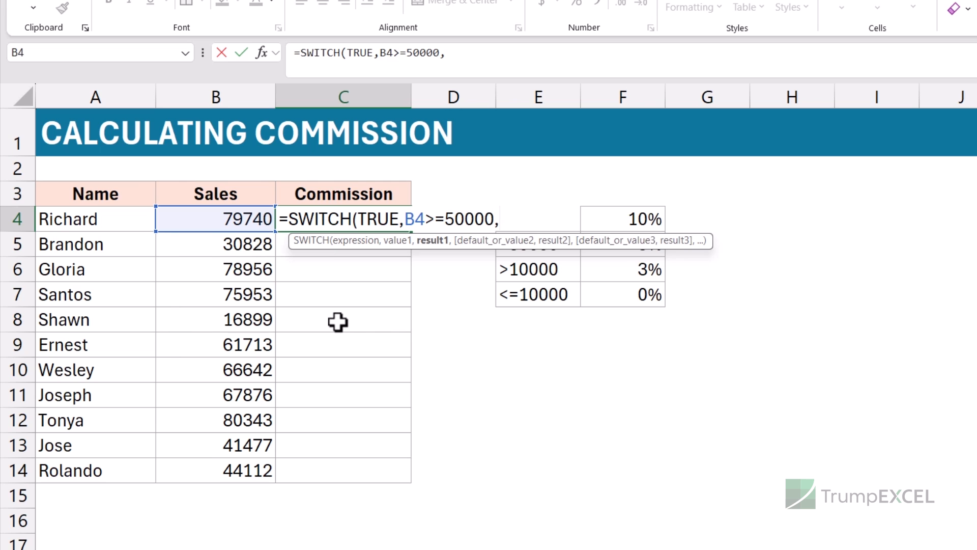
text(10%,B4>=30000,)
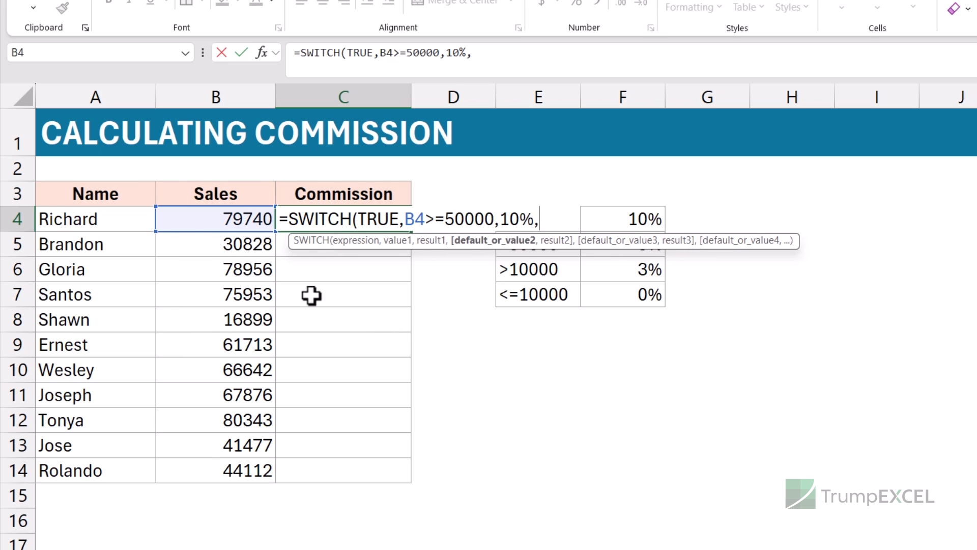
text(5%,B4>=10000,3%,0%))
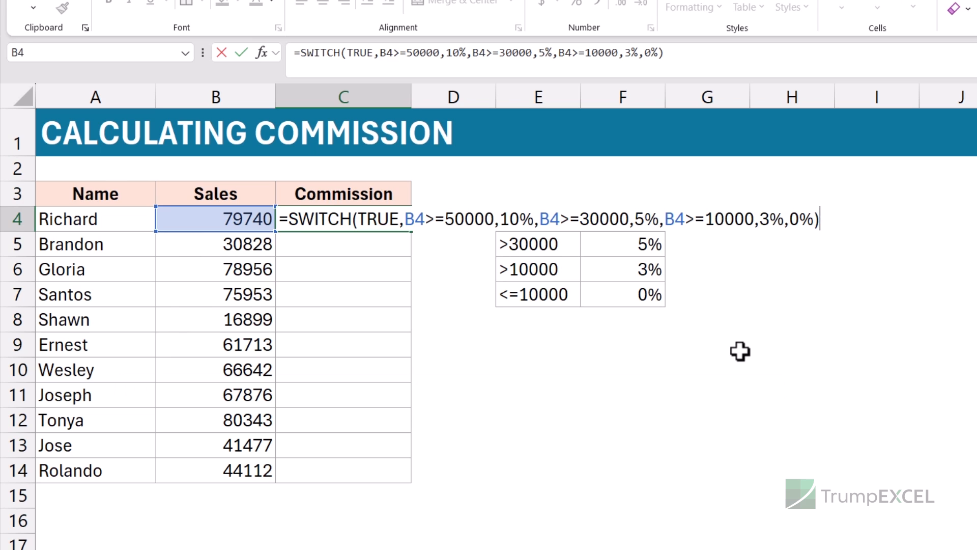
key(Return)
key(Up)
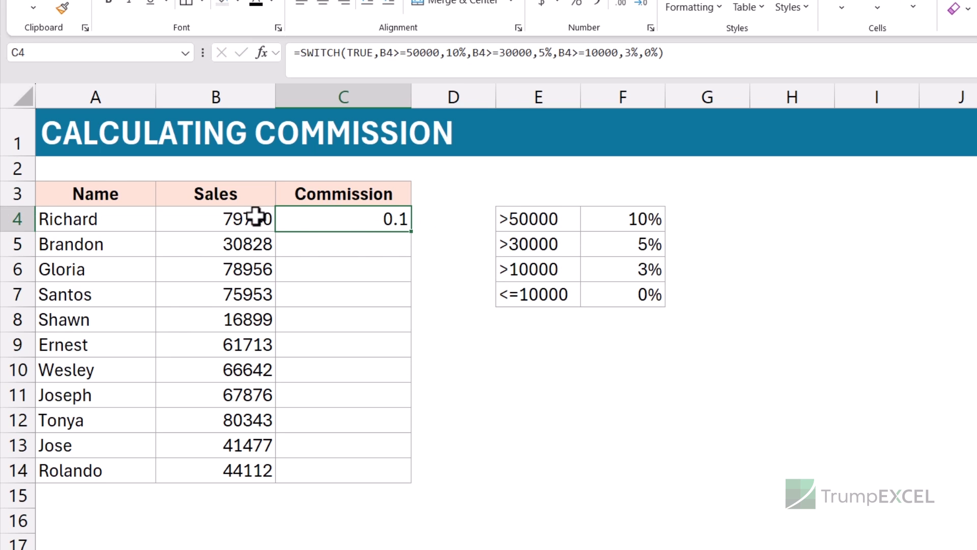
Step: Extend C4's formula to multiply the SWITCH commission rate by the sales amount in B4
double_click(379, 218)
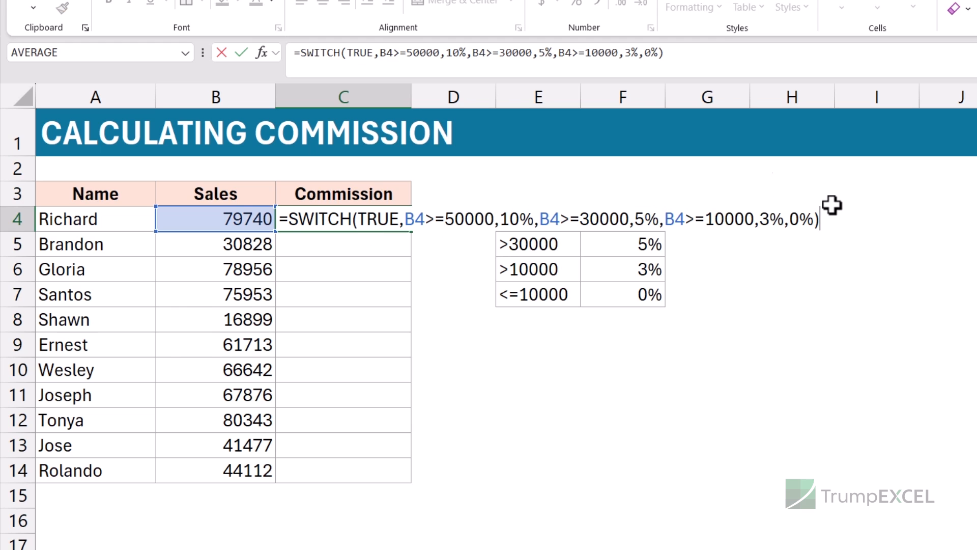
text(*)
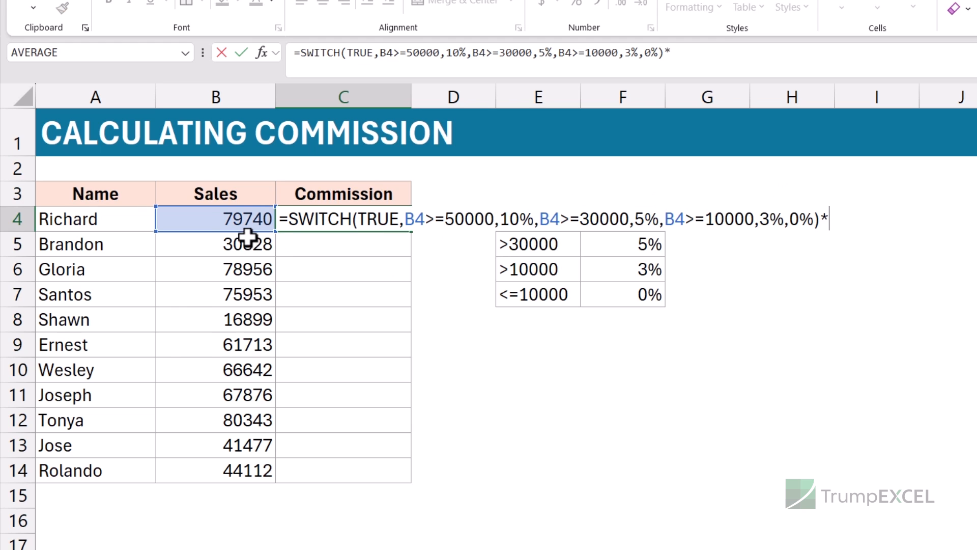
click(217, 219)
key(Return)
key(Up)
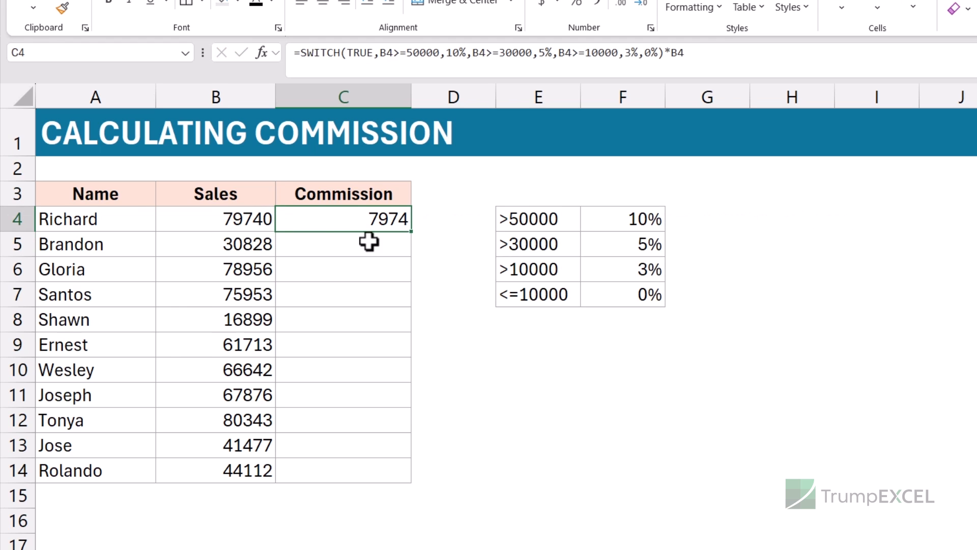